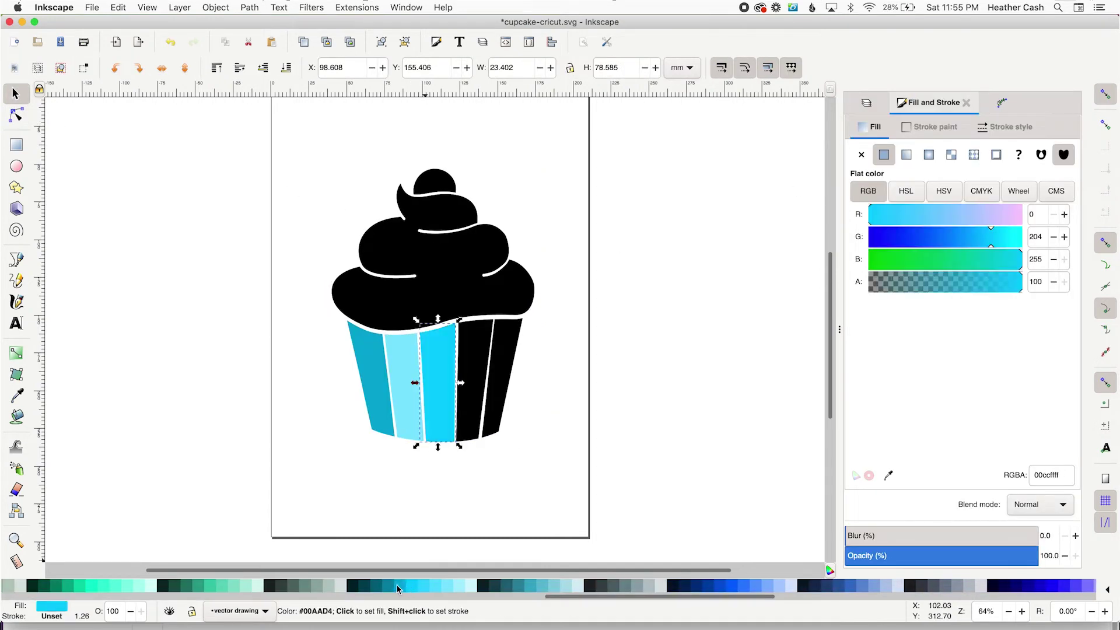
Open cupcake-cricut.svg in Inkscape with the Path Effects panel docked on the right.
left_click(500, 376)
key("ctrl+shift+v")
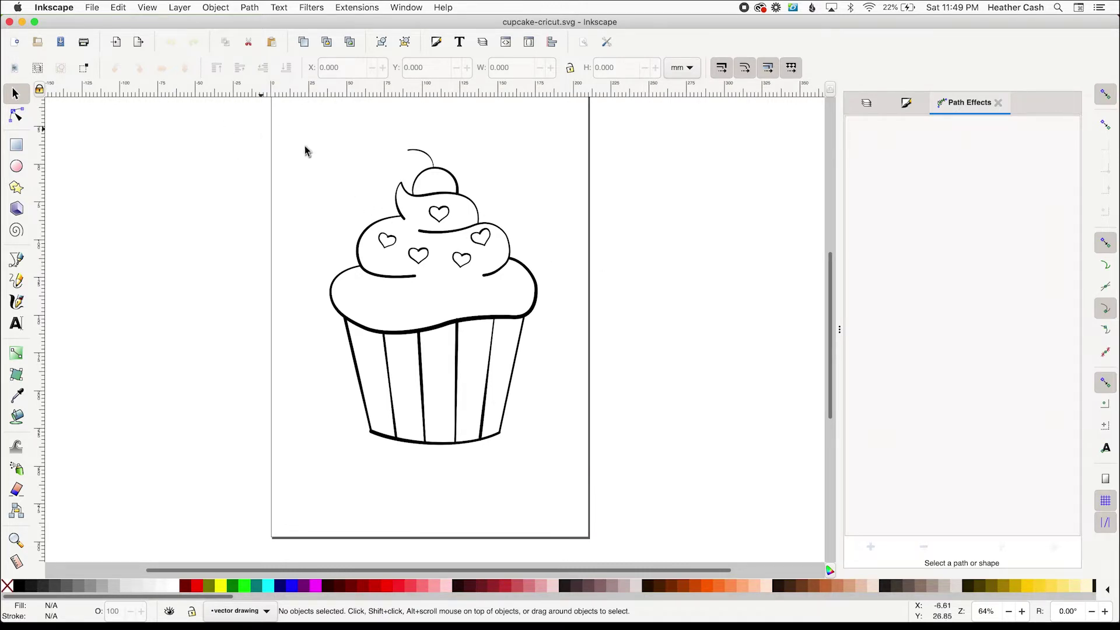
left_click_drag(260, 138, 581, 446)
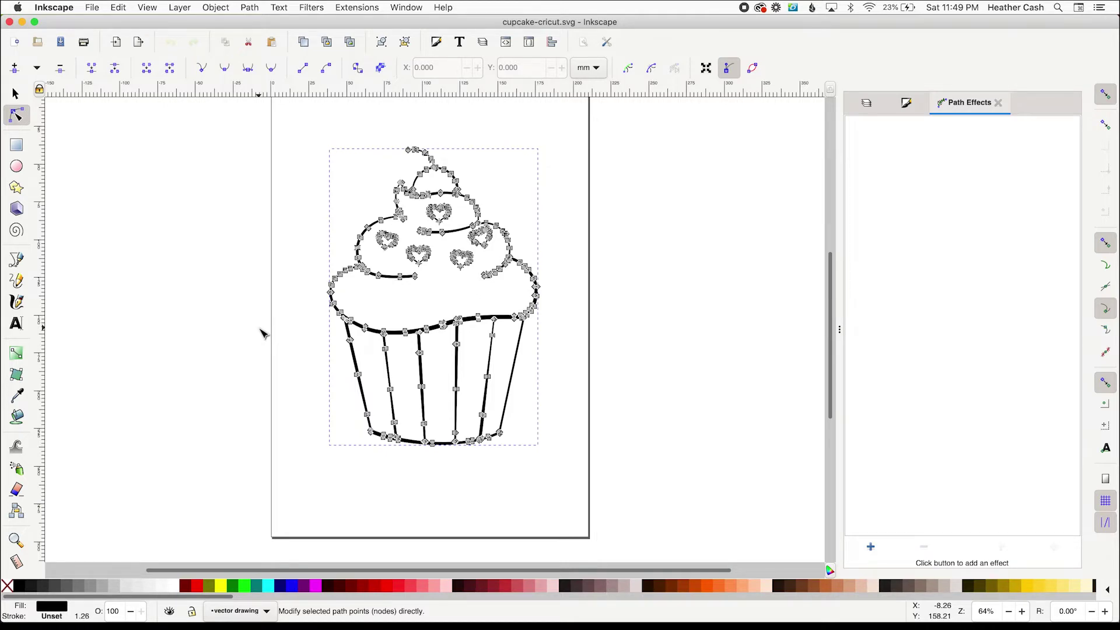
key("Escape")
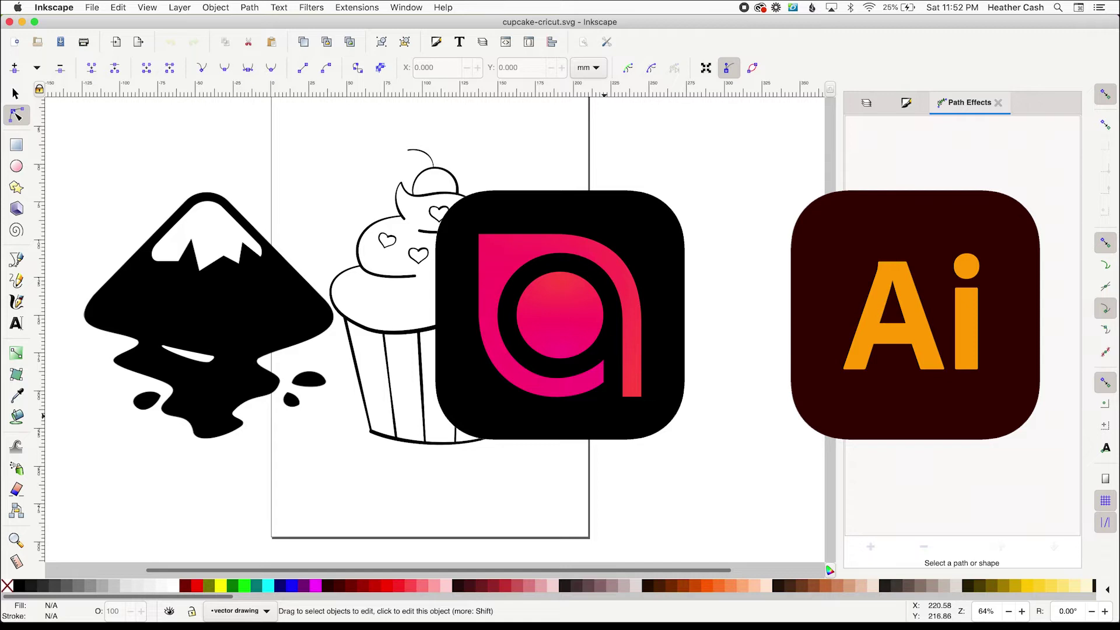
Break apart the cupcake path into a solid black silhouette, then deselect the pieces.
left_click(401, 284)
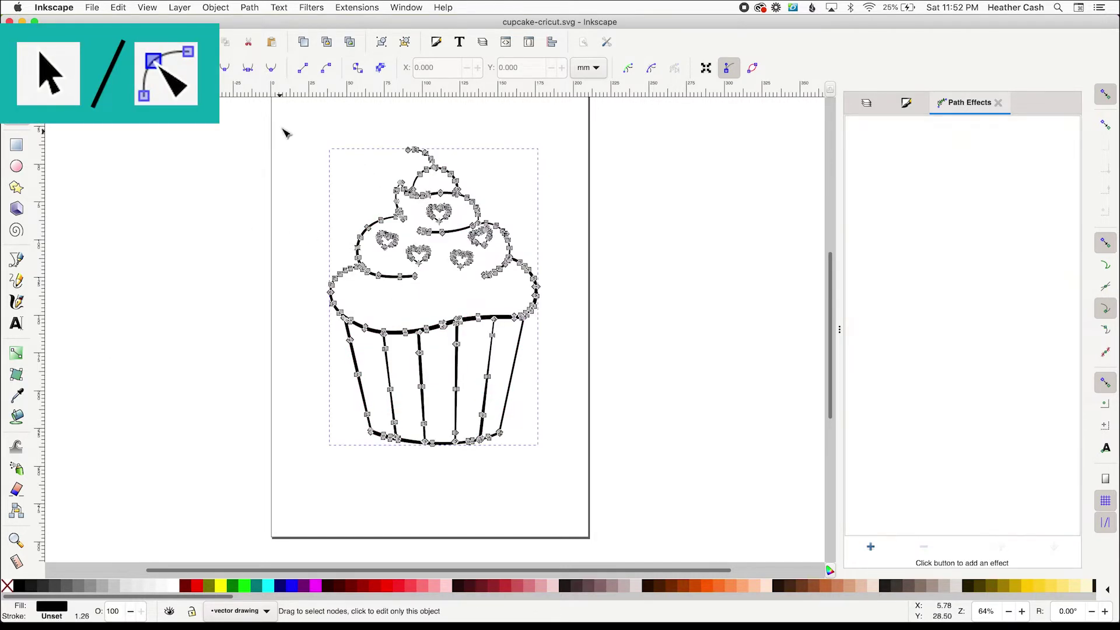
left_click(252, 9)
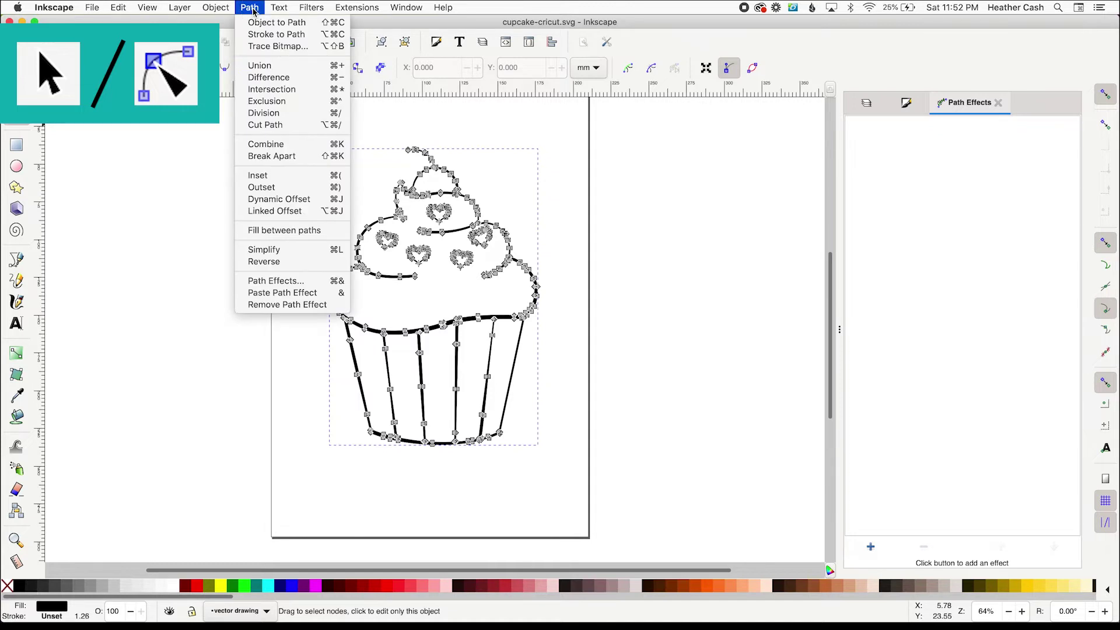
left_click(272, 155)
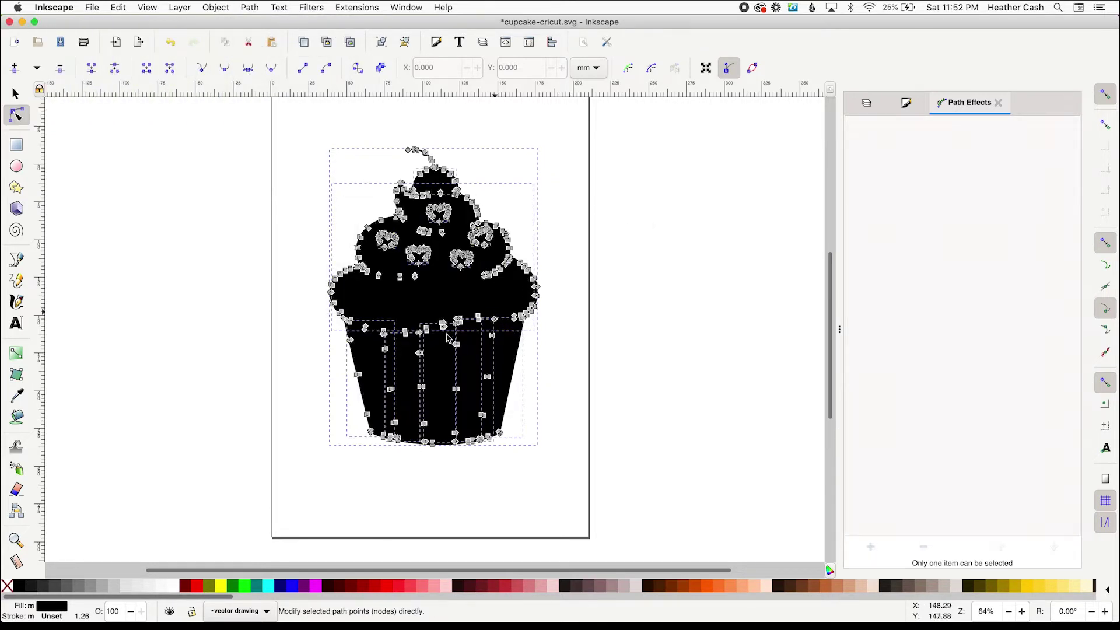
left_click(554, 280)
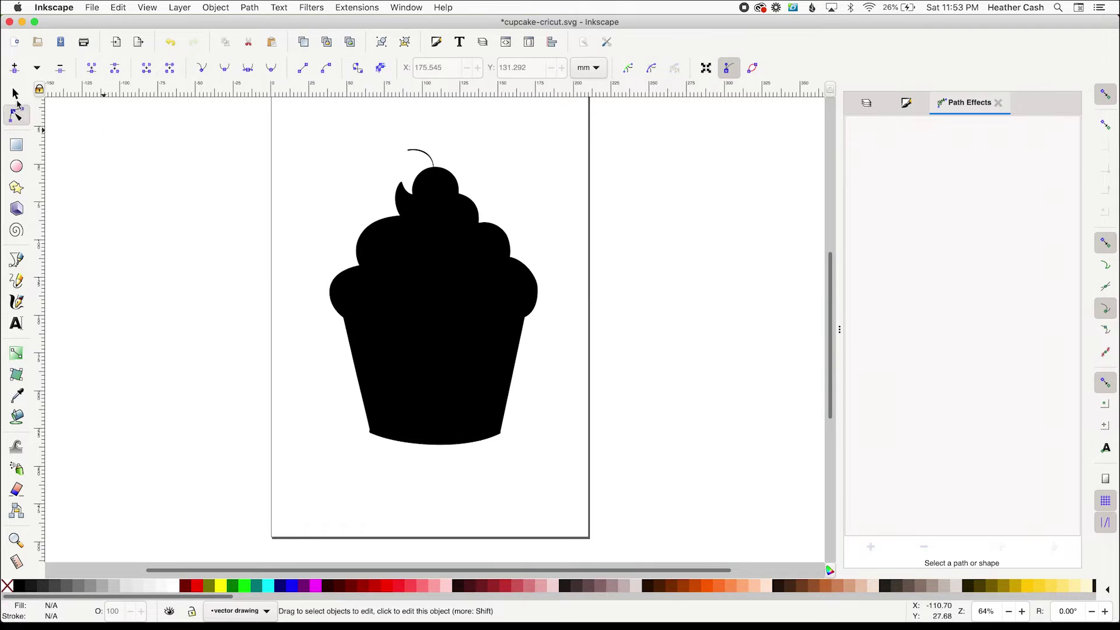
Select the outer cupcake silhouette with the Selector tool and cut it out.
left_click(16, 94)
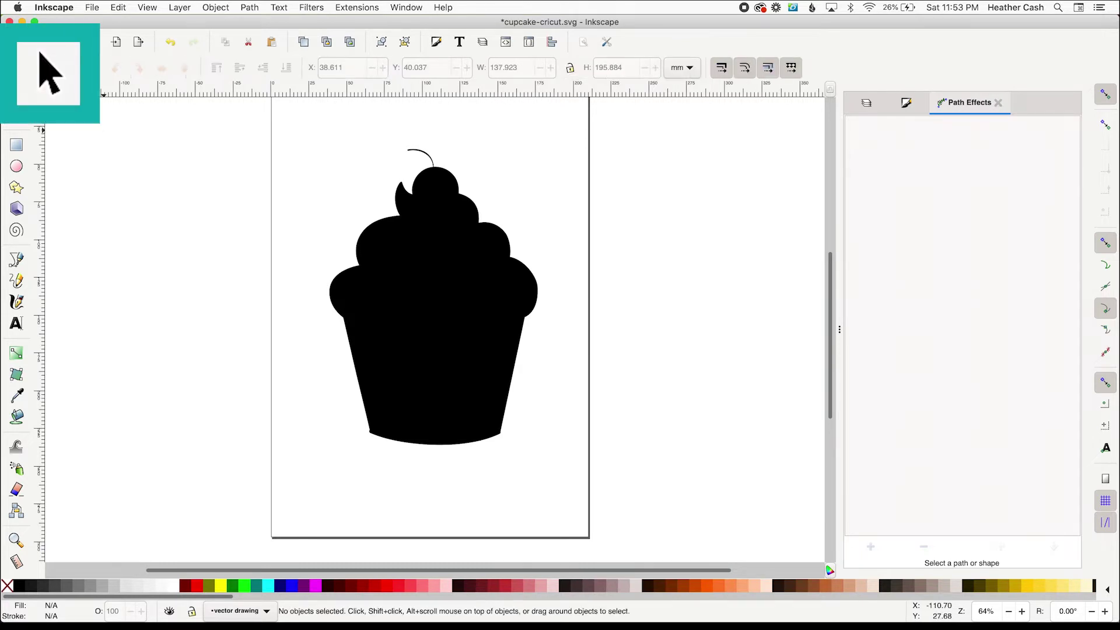
left_click(566, 290)
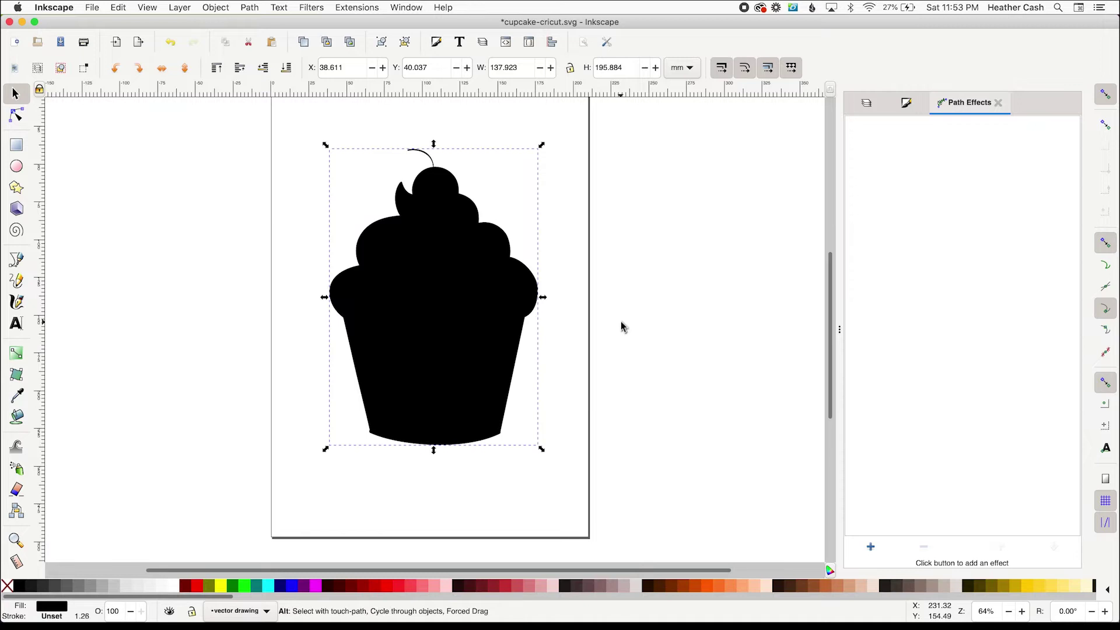
key("Delete")
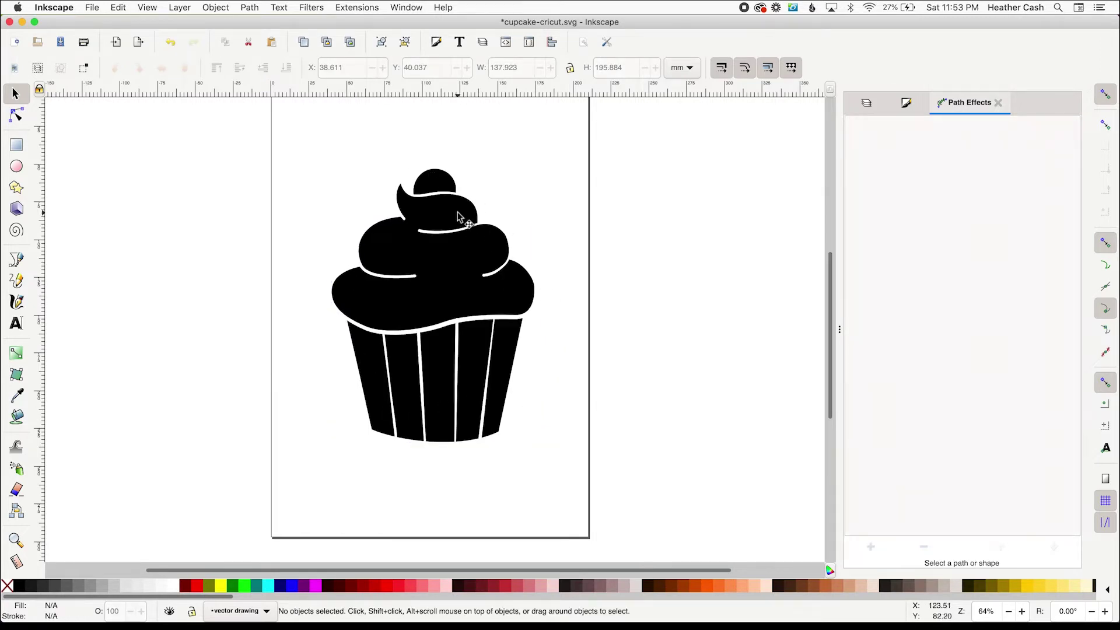
Add a new layer named 'silhouette' and move it below the vector drawing layer.
left_click(866, 102)
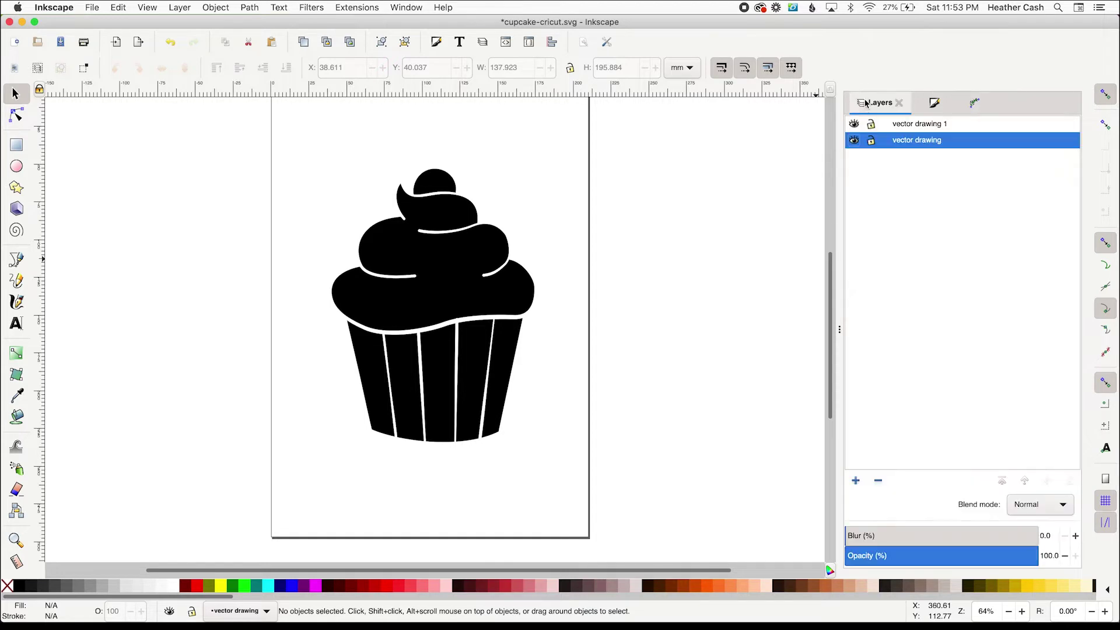
left_click(855, 481)
left_click(626, 351)
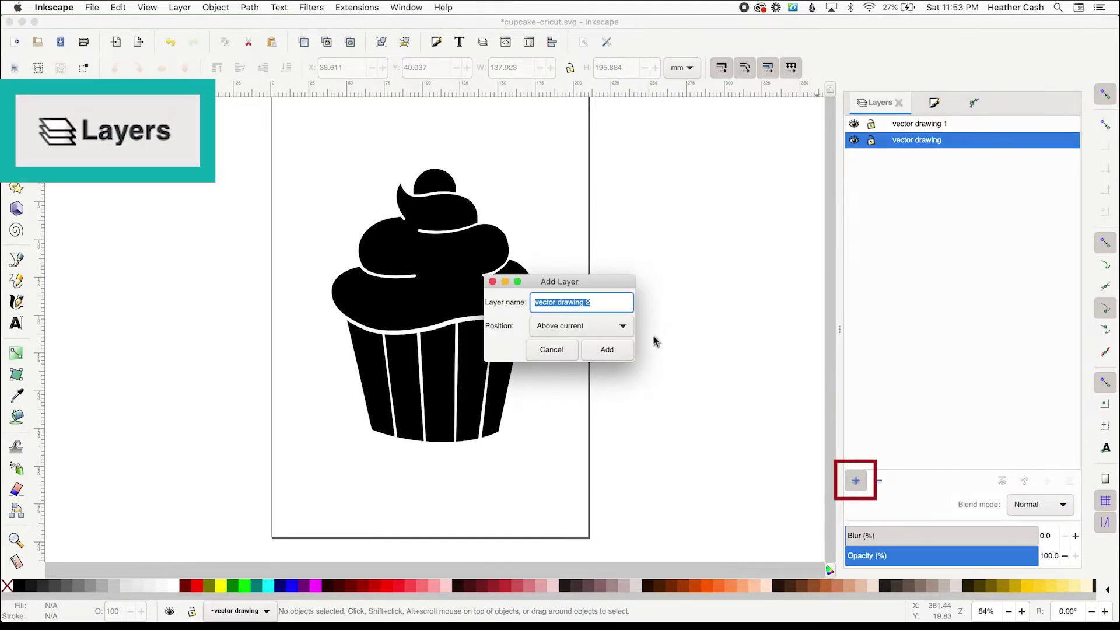
double_click(916, 140)
type("silhouette")
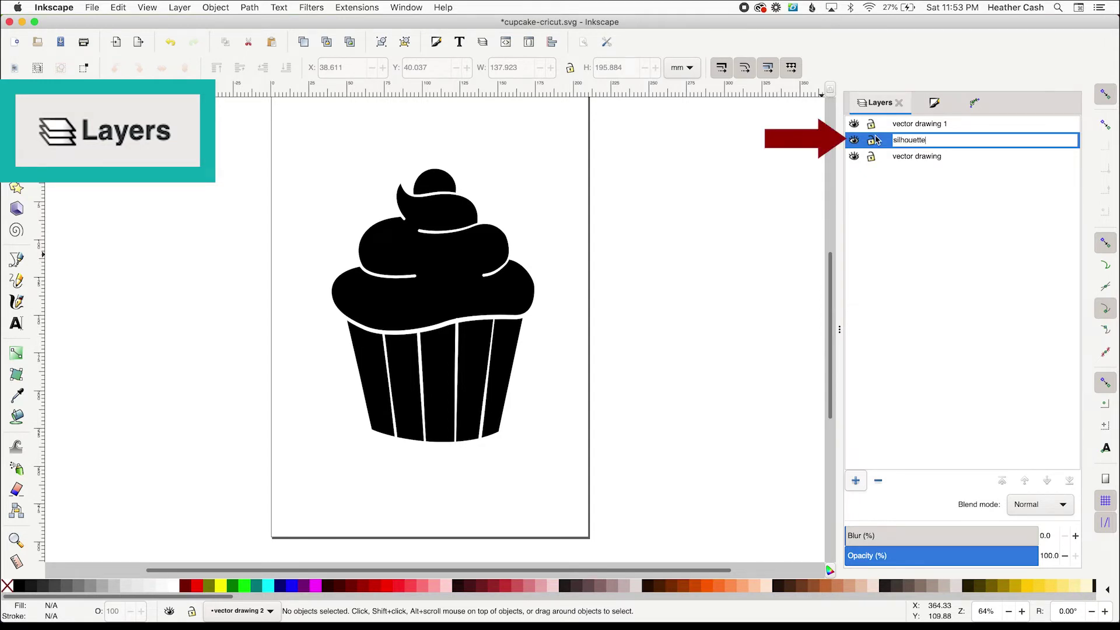
key("Return")
left_click_drag(875, 140, 887, 182)
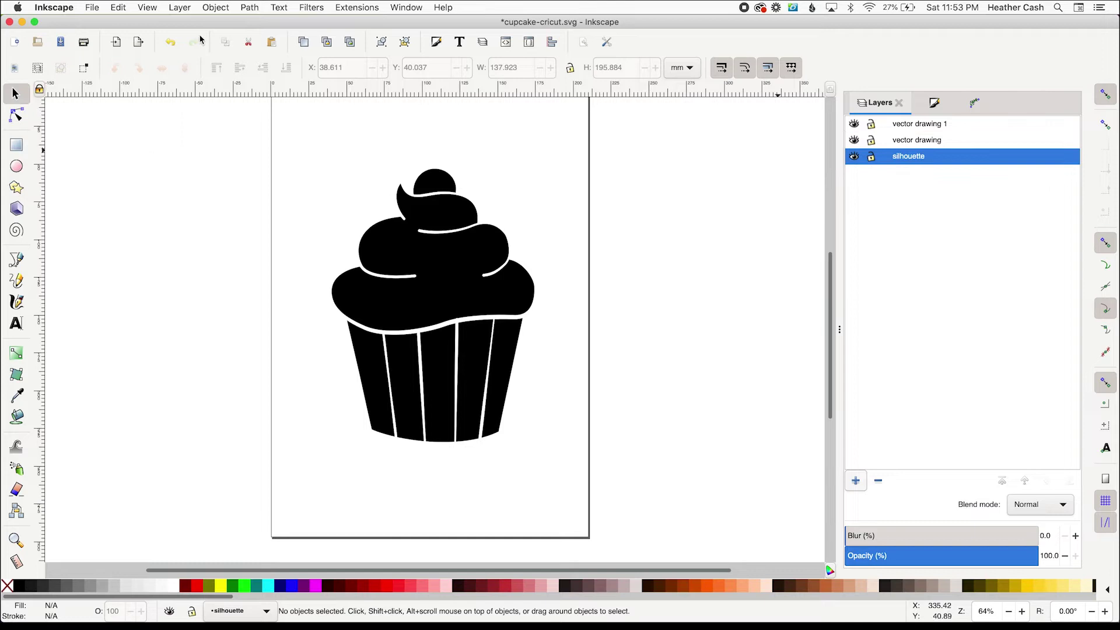
Paste the cupcake shape in place on the silhouette layer and hide that layer.
left_click(118, 7)
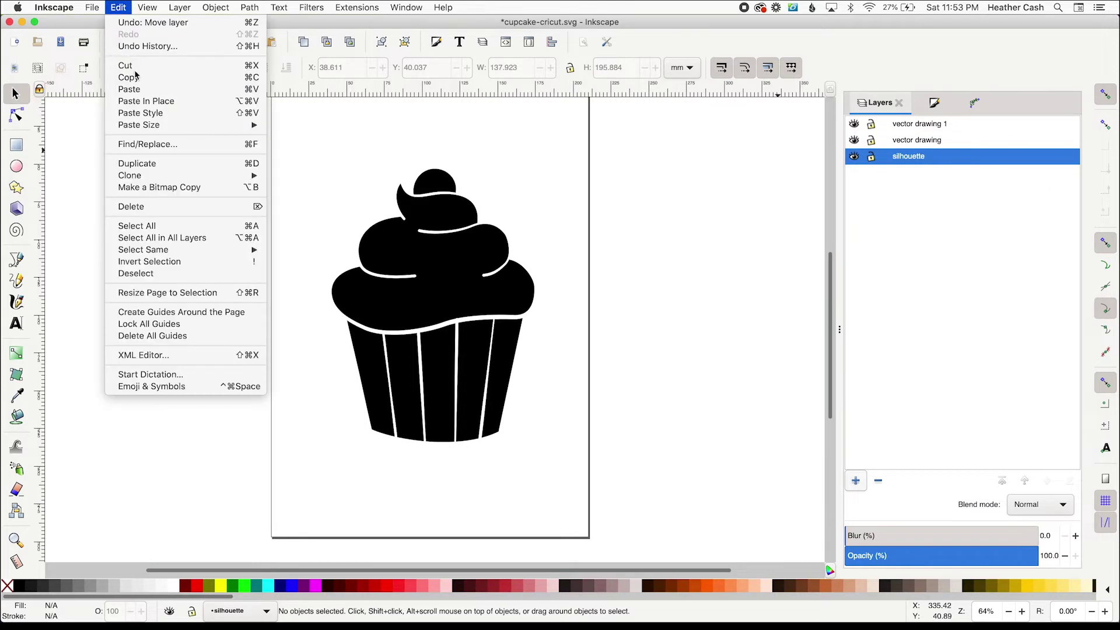
left_click(162, 102)
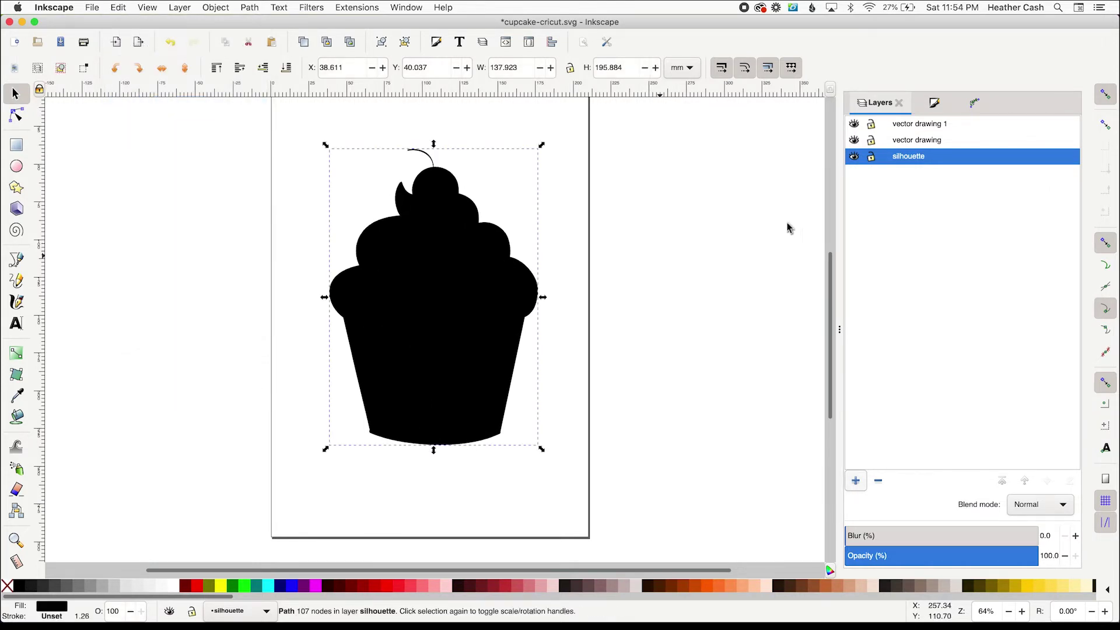
left_click(855, 159)
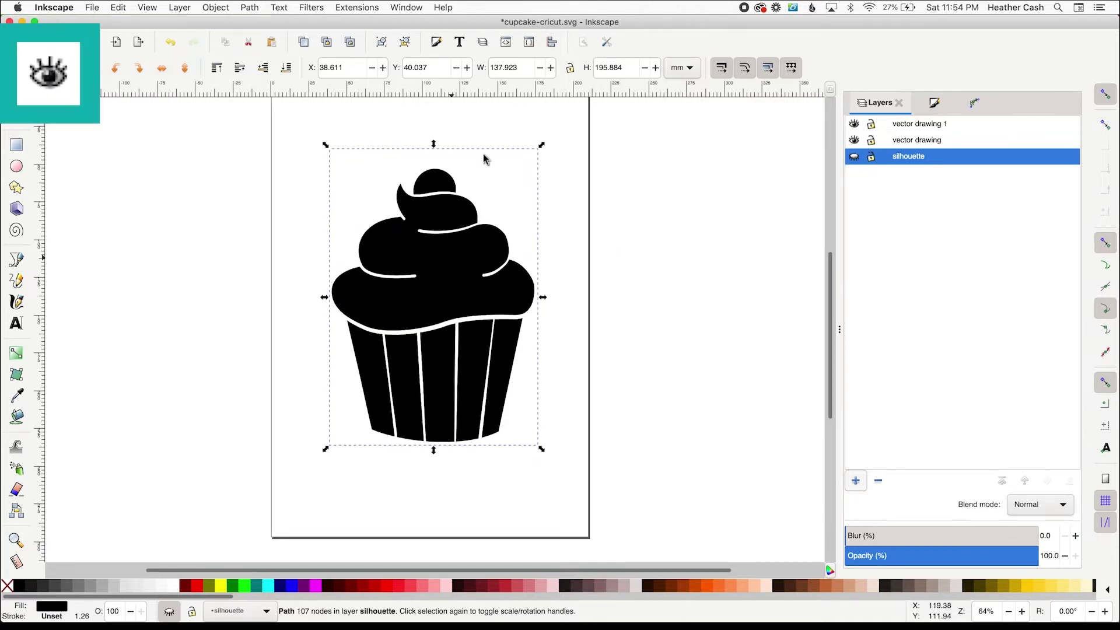
Deselect the pasted shape and delete the empty 'vector drawing 1' layer from its context menu.
left_click(620, 245)
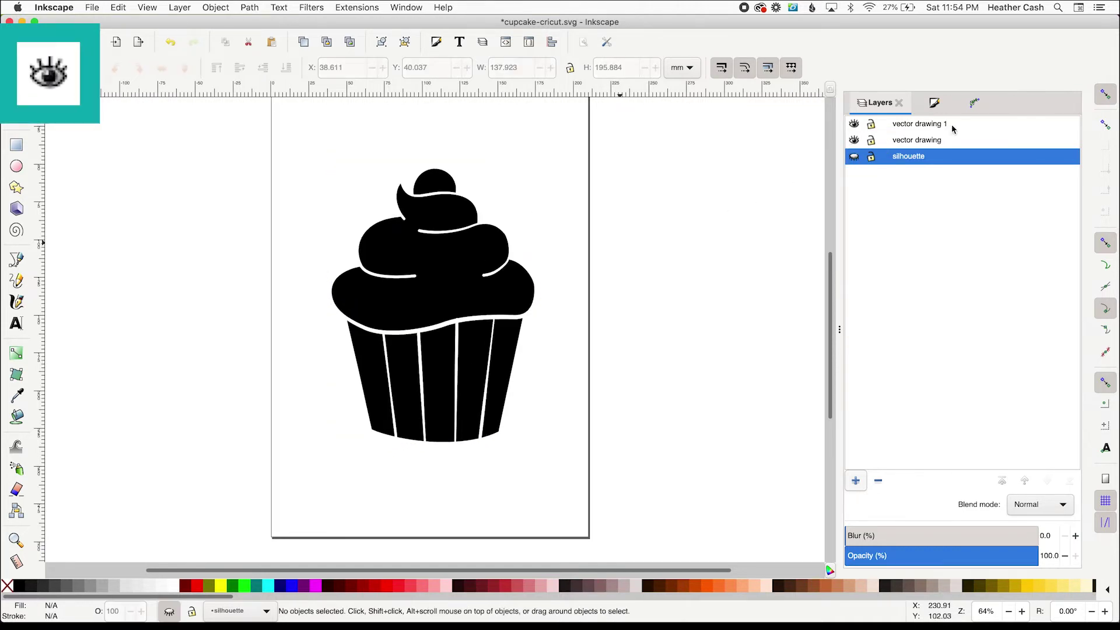
left_click(953, 125)
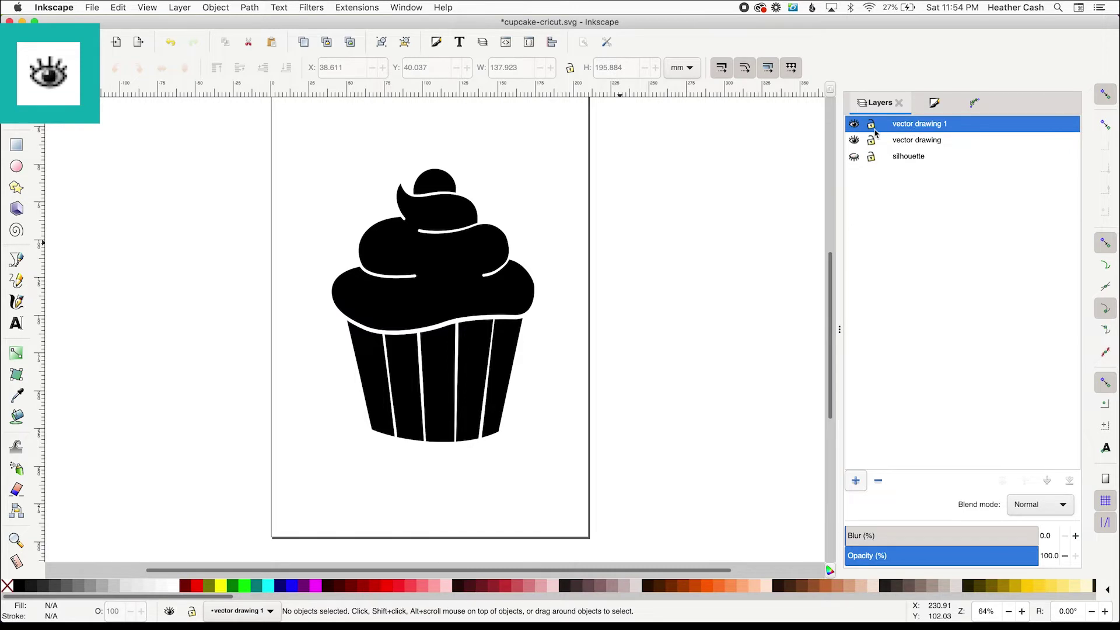
right_click(973, 125)
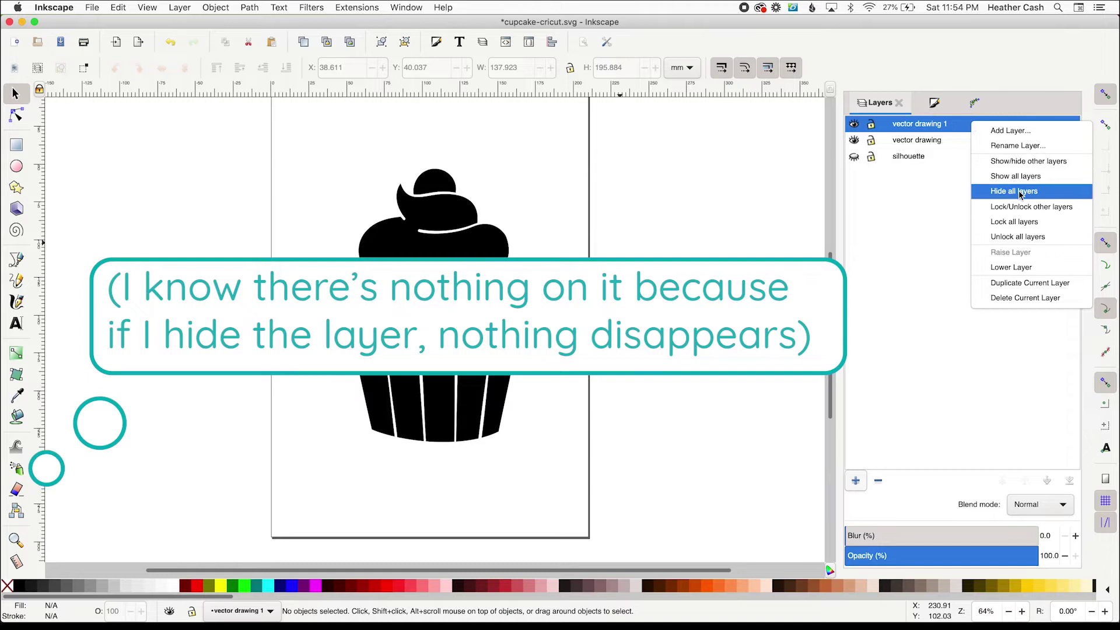
left_click(1020, 299)
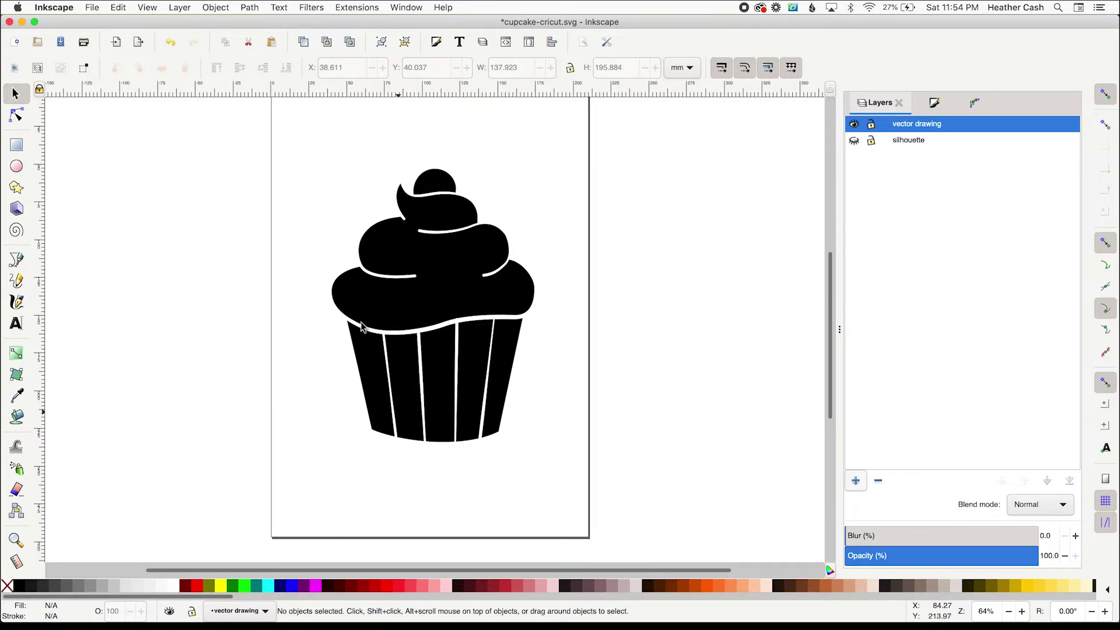
Select the leftmost wrapper stripe and show its flat colour RGB sliders.
left_click(376, 406)
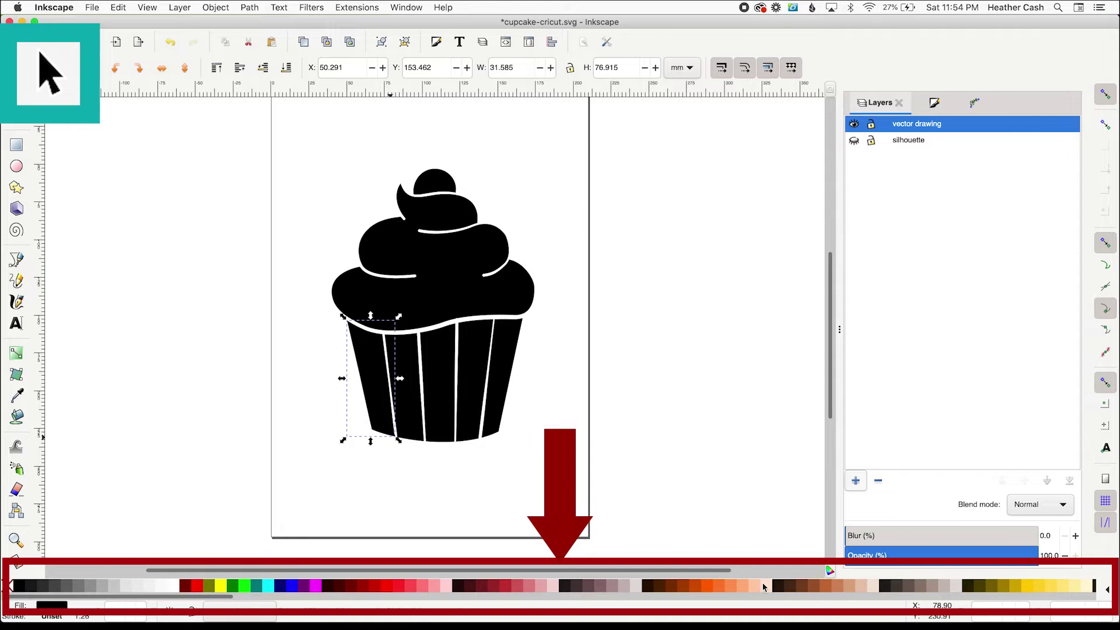
mouse_move(53, 596)
left_mouse_down()
mouse_move(536, 606)
mouse_move(900, 593)
mouse_move(208, 610)
left_mouse_up()
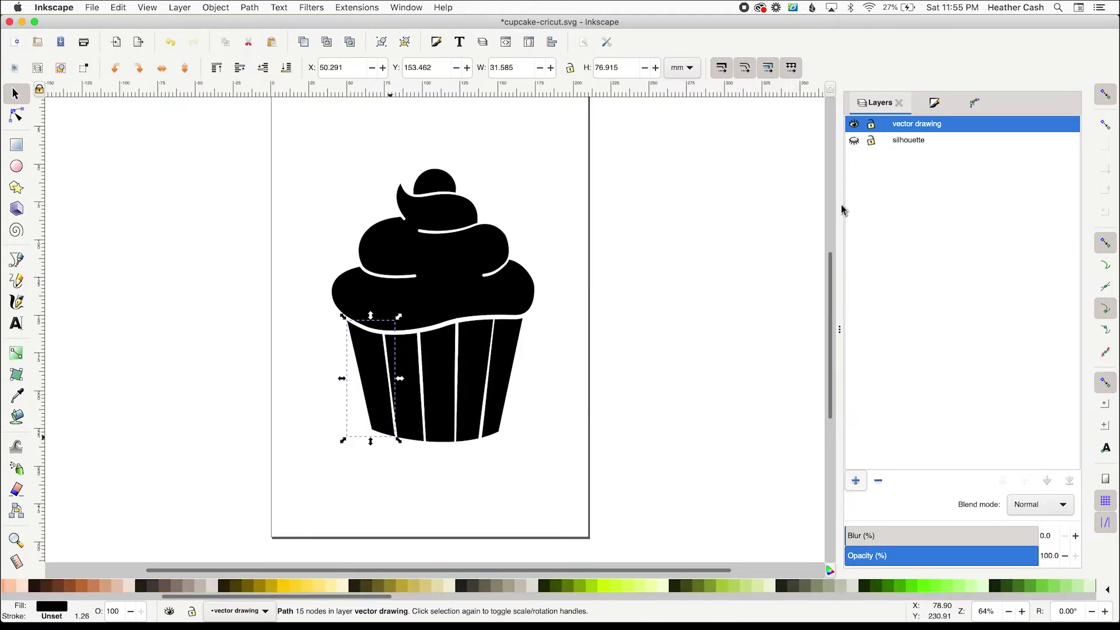
Fill the five wrapper stripes alternately cyan and light cyan.
left_click(942, 104)
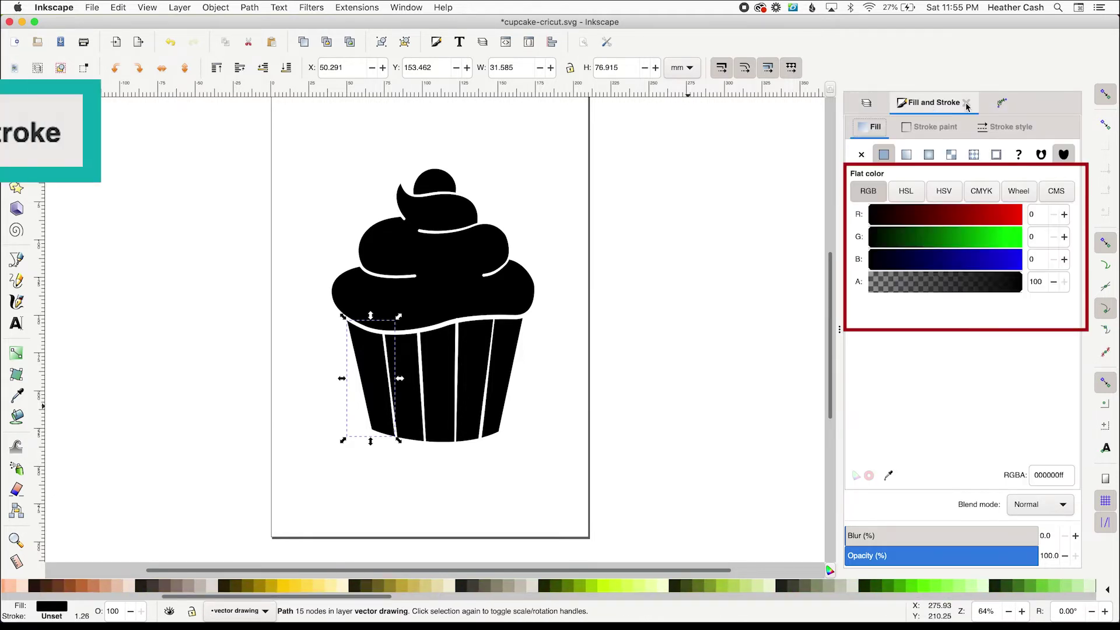
left_click(952, 216)
left_click(977, 237)
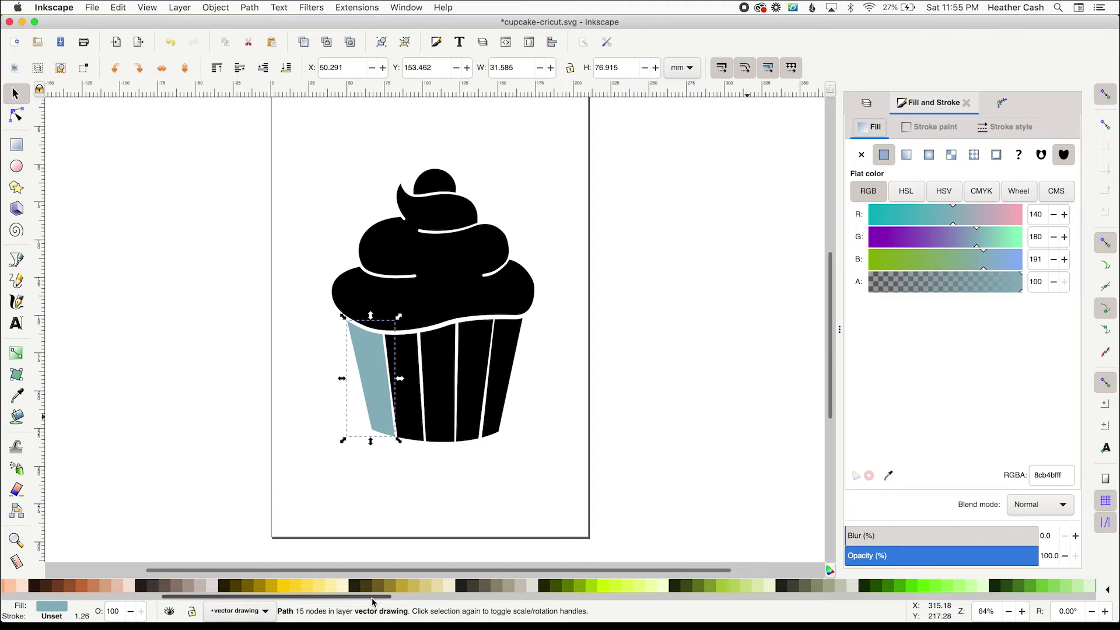
scroll(540, 586, "right", 10)
left_click(409, 586)
key("Tab")
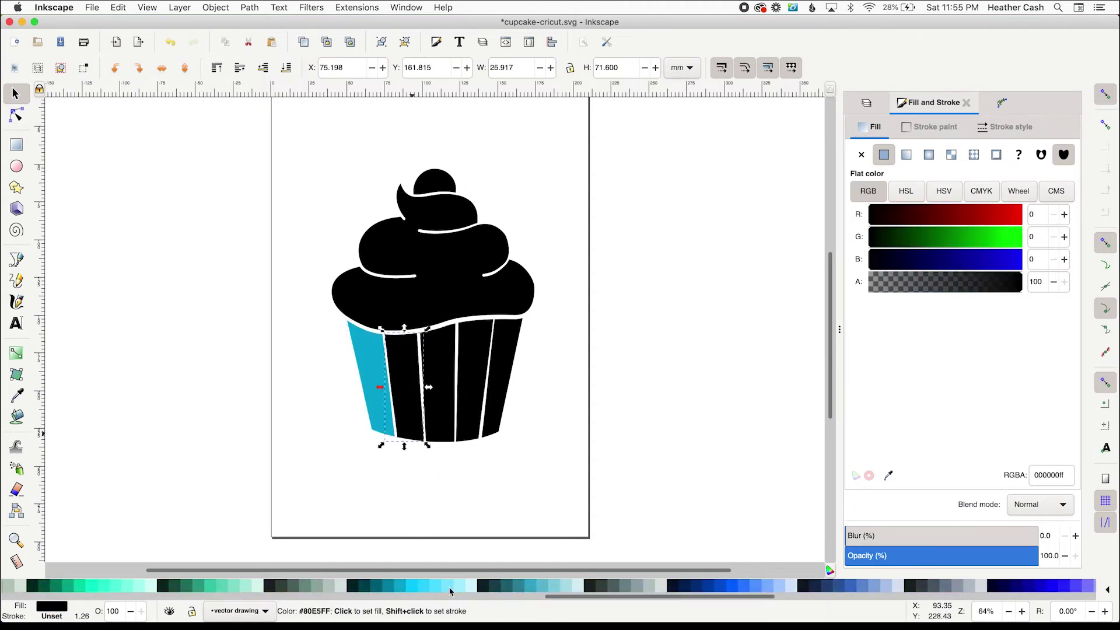
left_click(450, 586)
key("Tab")
left_click(449, 585)
left_click(408, 585)
key("Tab")
left_click(449, 585)
key("Tab")
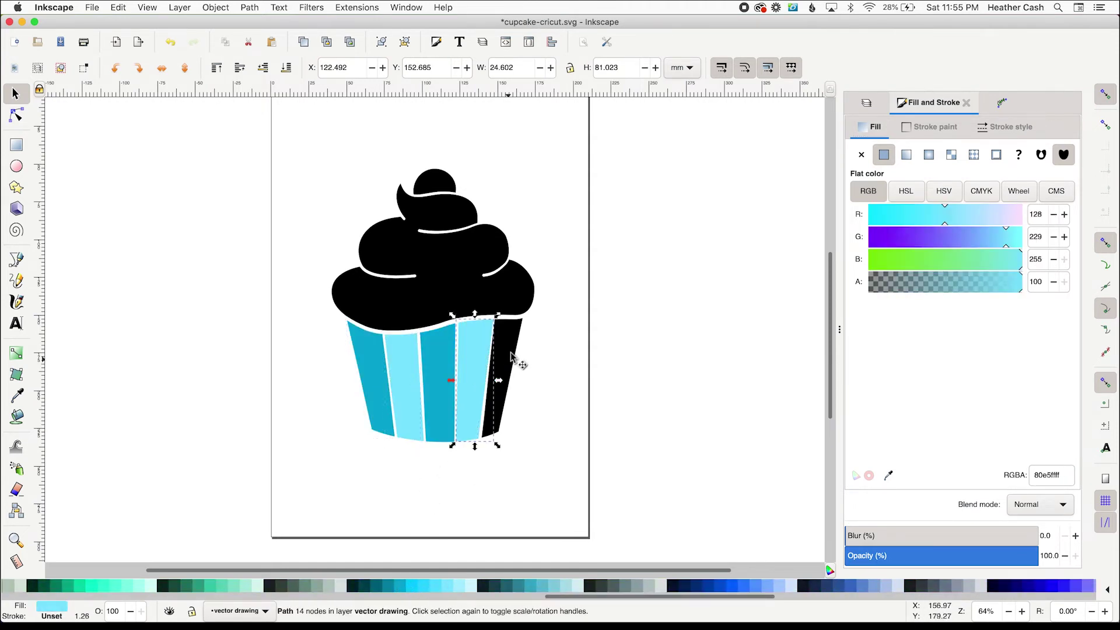
left_click(408, 586)
Fill the frosting pink and the cherry pink-red #FF0066, then deselect.
key("Tab")
scroll(450, 585, "left", 10)
left_click(375, 586)
left_click(375, 585)
left_click(383, 587)
key("Tab")
scroll(668, 586, "right", 15)
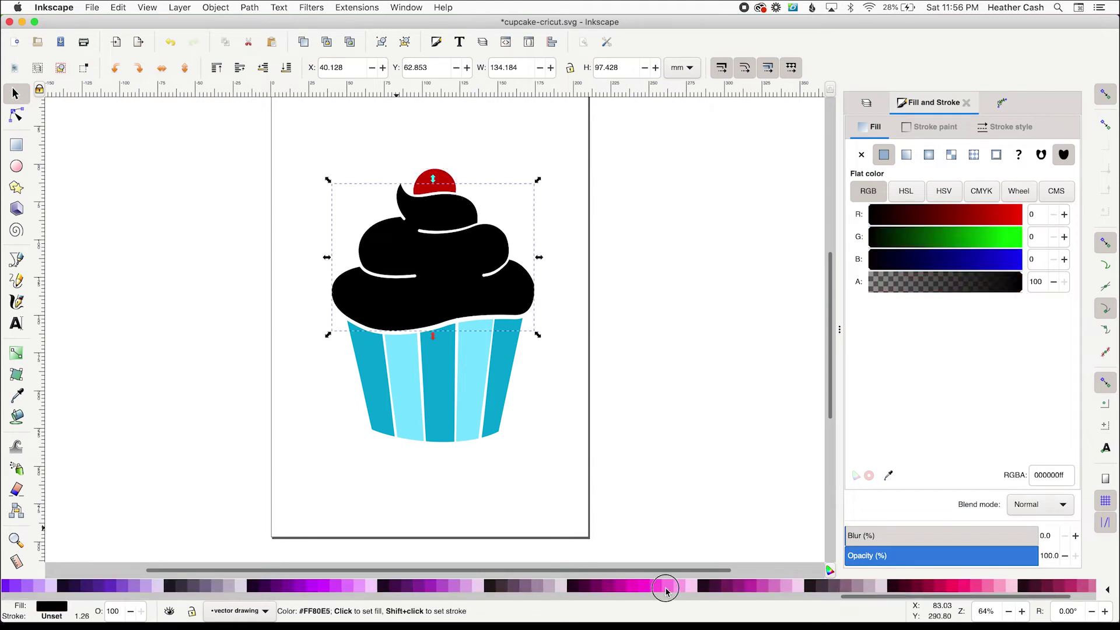
left_click(667, 585)
key("shift+Tab")
left_click(955, 587)
left_click(566, 290)
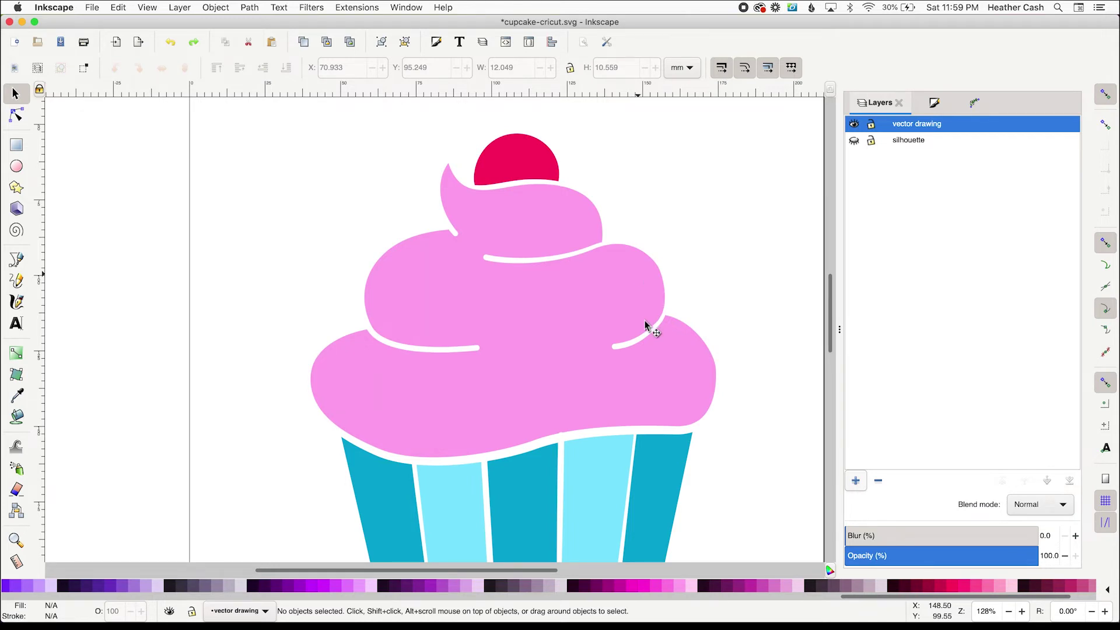
Send the pink frosting to the bottom of the stack, then deselect it.
left_click(643, 264)
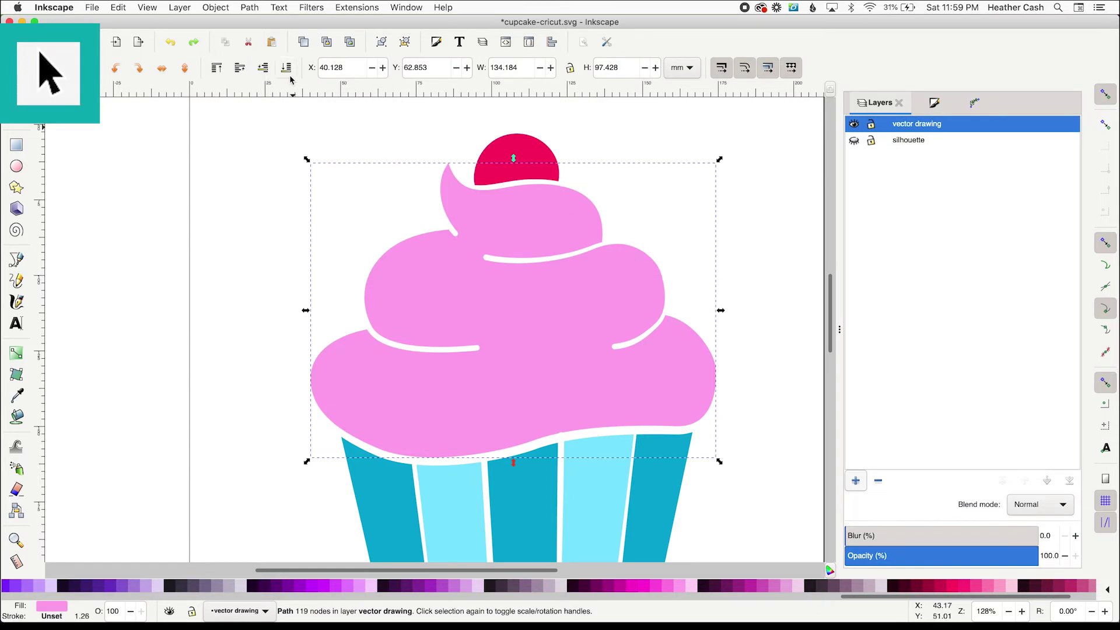
left_click(287, 68)
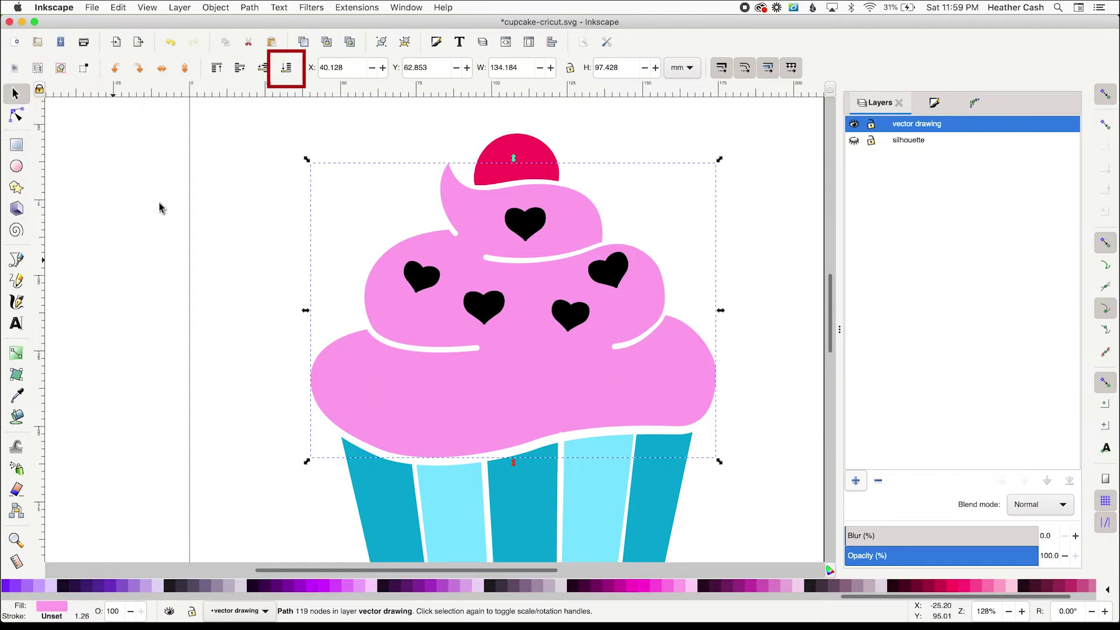
key("Escape")
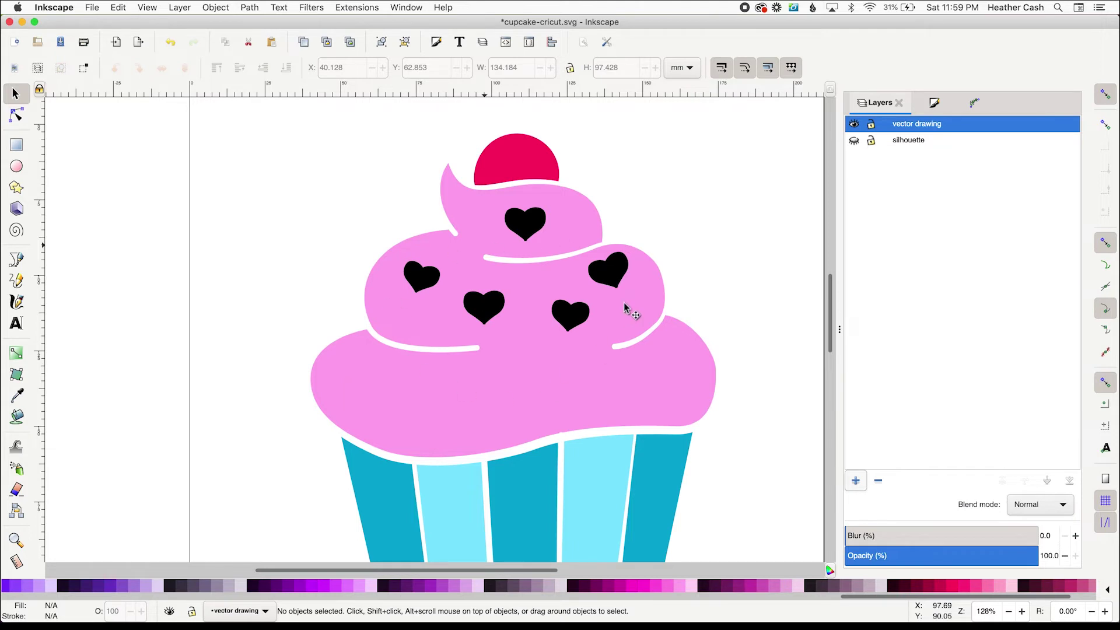
Select the left, middle, lower-right, upper-right and top hearts plus the pink frosting (six objects).
left_click_drag(249, 161, 779, 470)
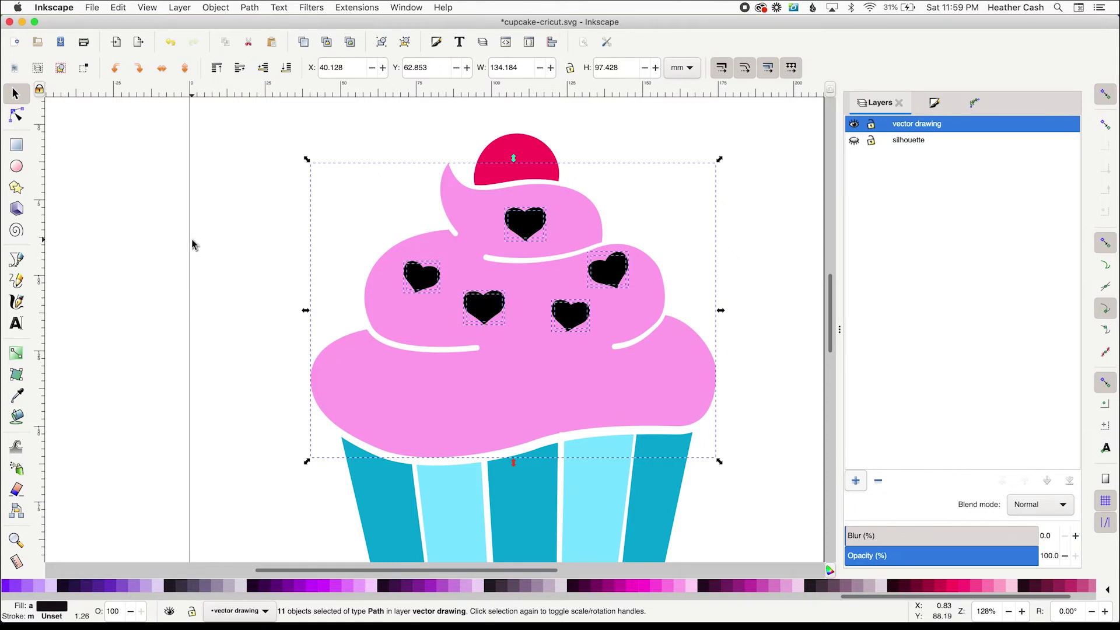
key("Escape")
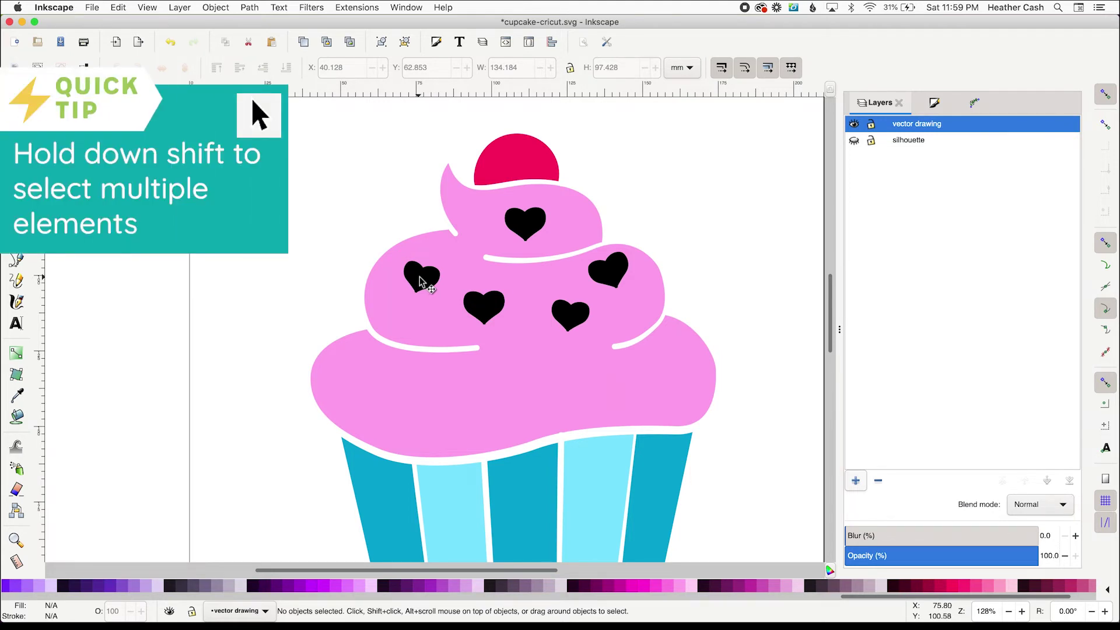
left_click(421, 280)
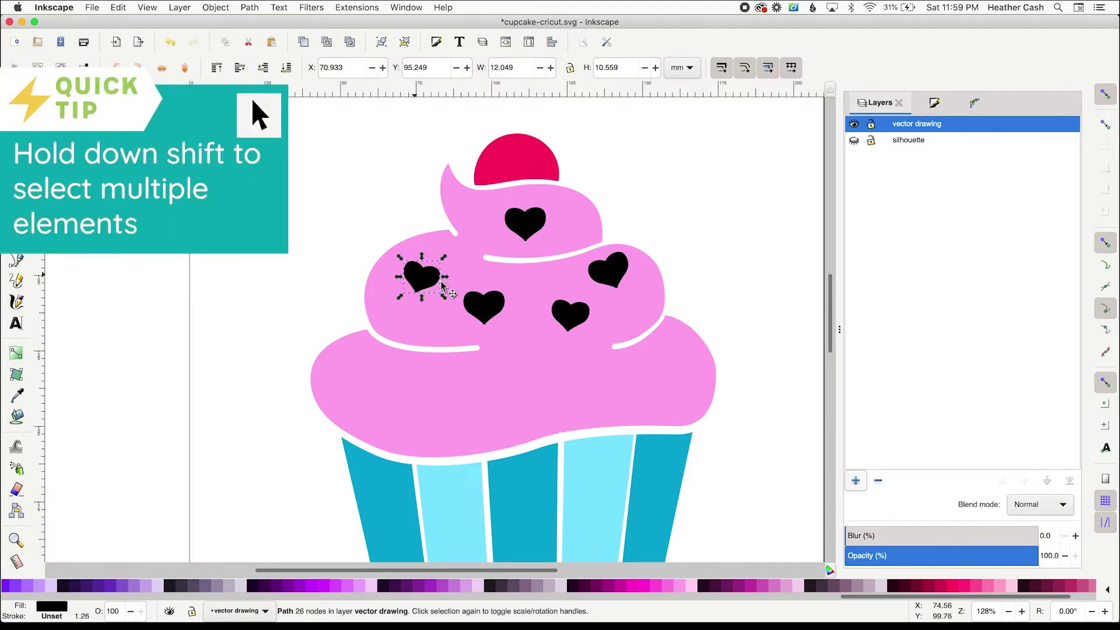
left_click(486, 309, "shift")
left_click(570, 317, "shift")
left_click(608, 269, "shift")
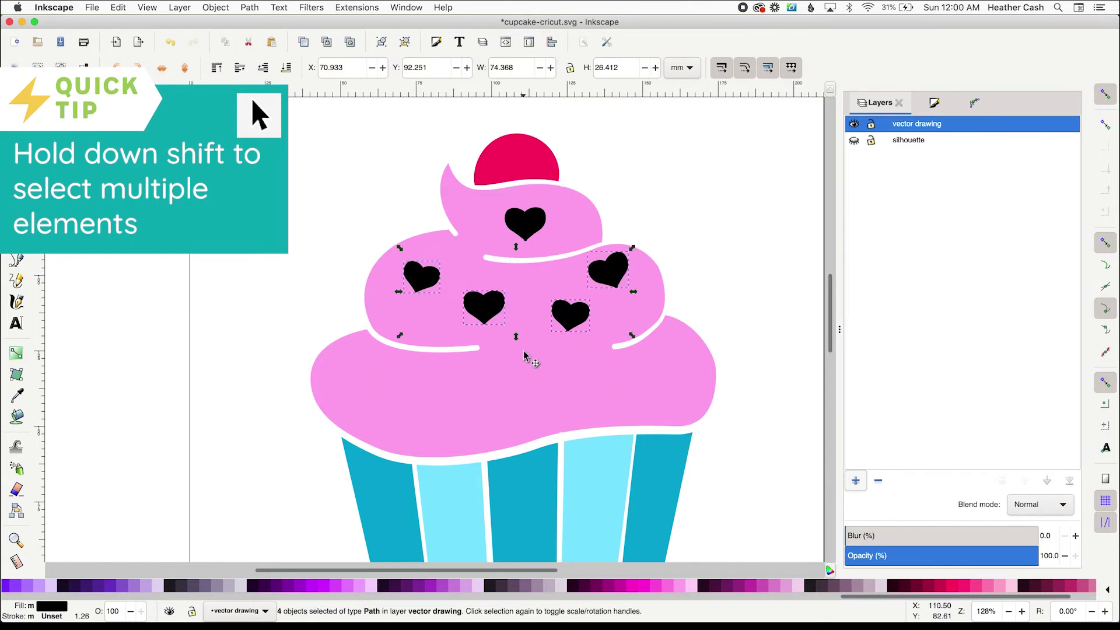
left_click(525, 224, "shift")
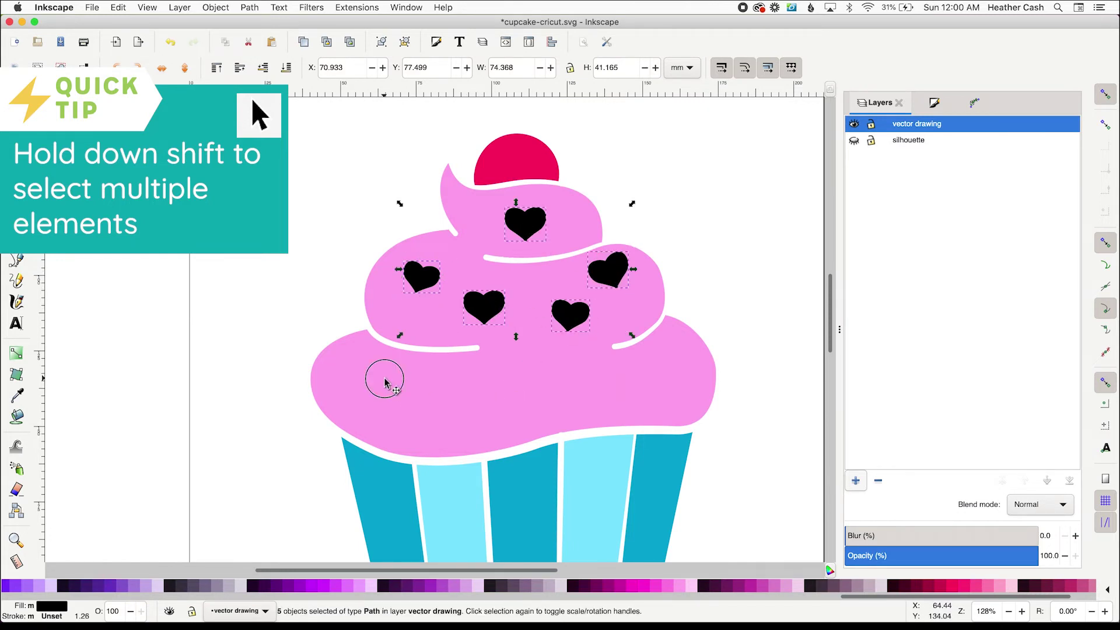
left_click(385, 383, "shift")
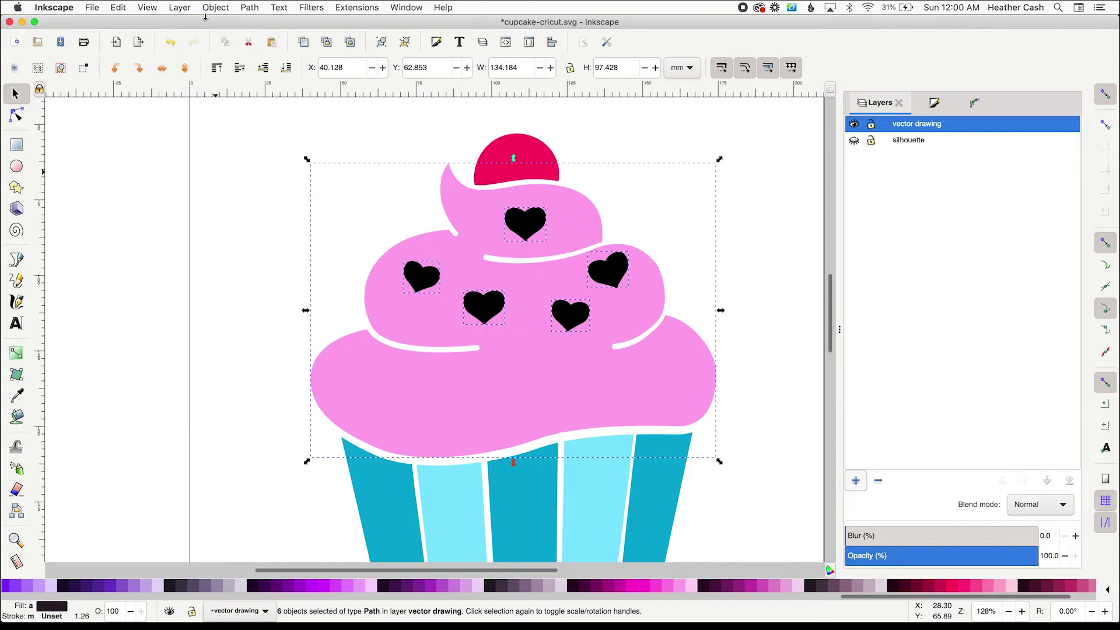
Apply Path > Exclusion to punch the hearts out of the frosting, then deselect.
left_click(250, 8)
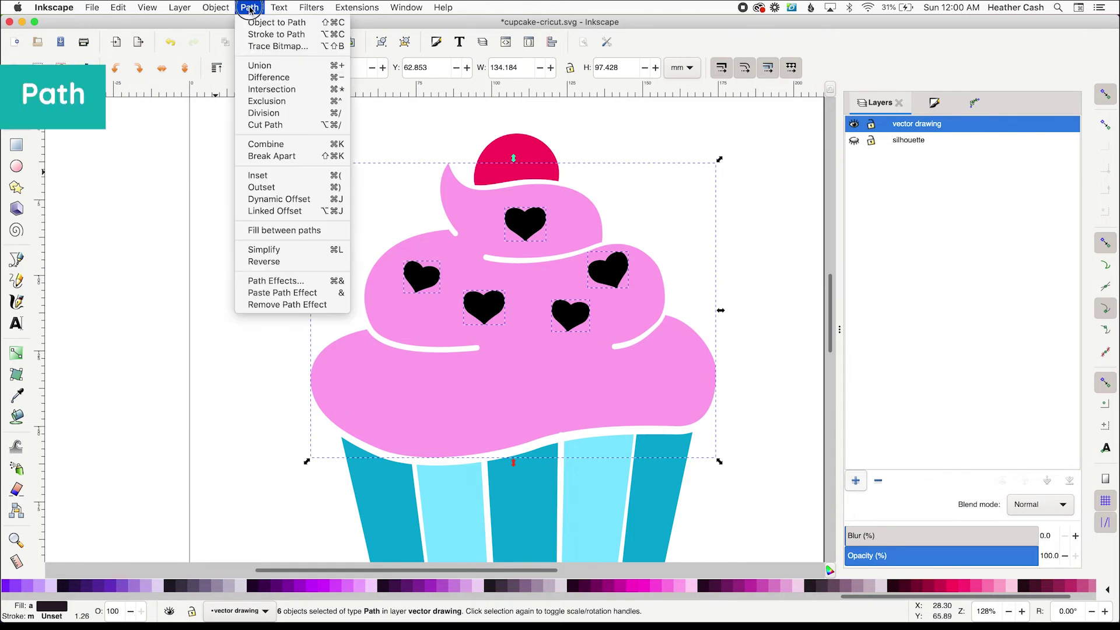
left_click(285, 102)
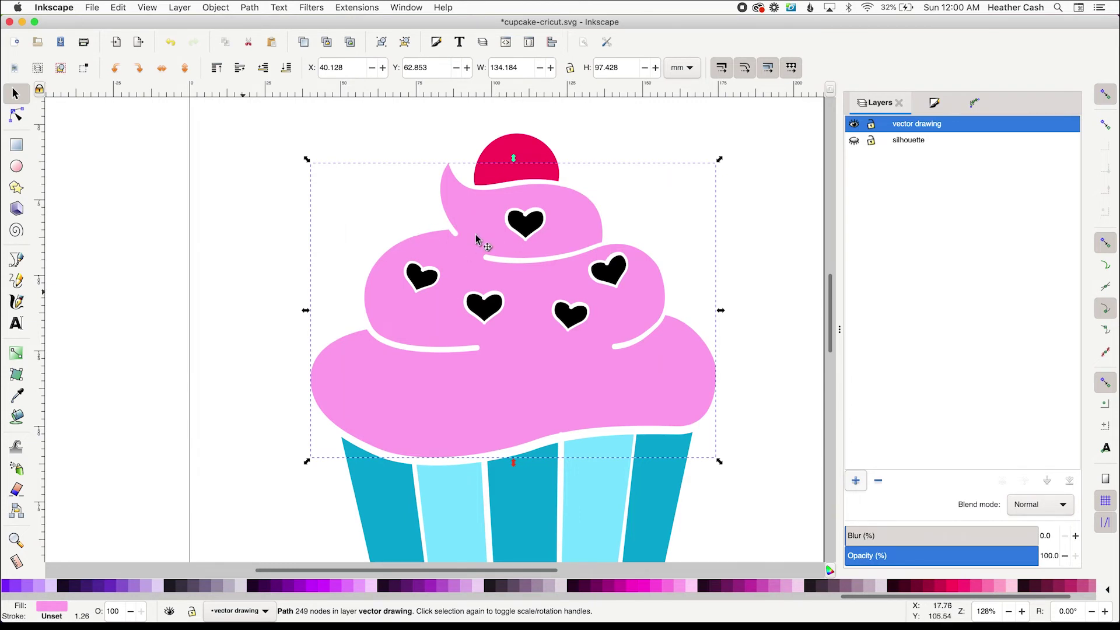
key("Escape")
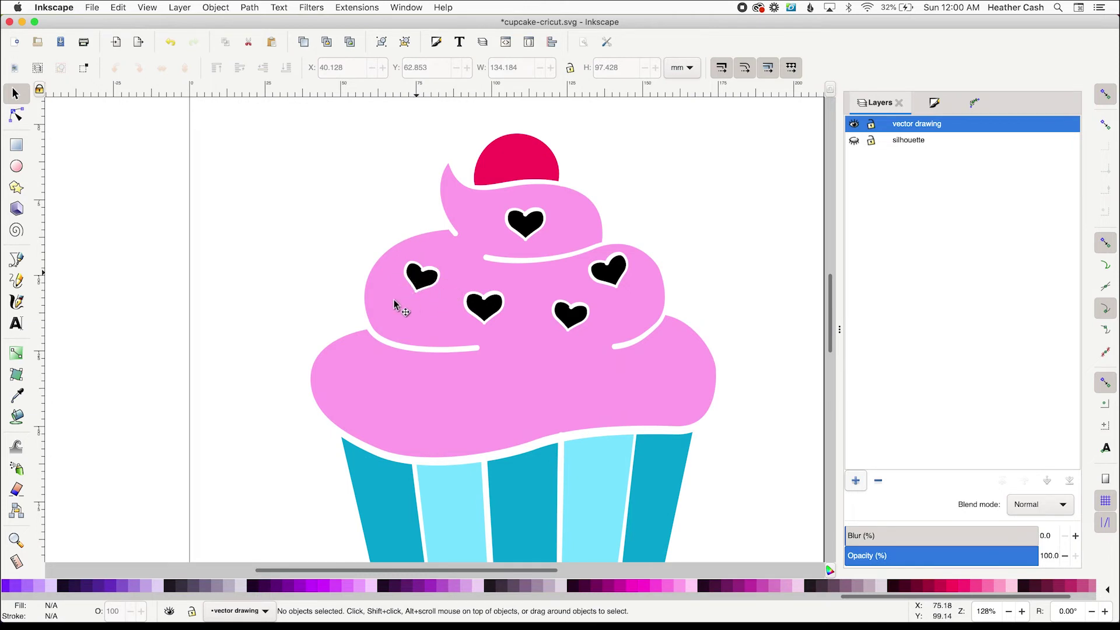
Fill the top heart yellow, the middle heart teal and the lower-right heart orange.
left_click(525, 222)
scroll(525, 587, "left", 10)
left_click(343, 586)
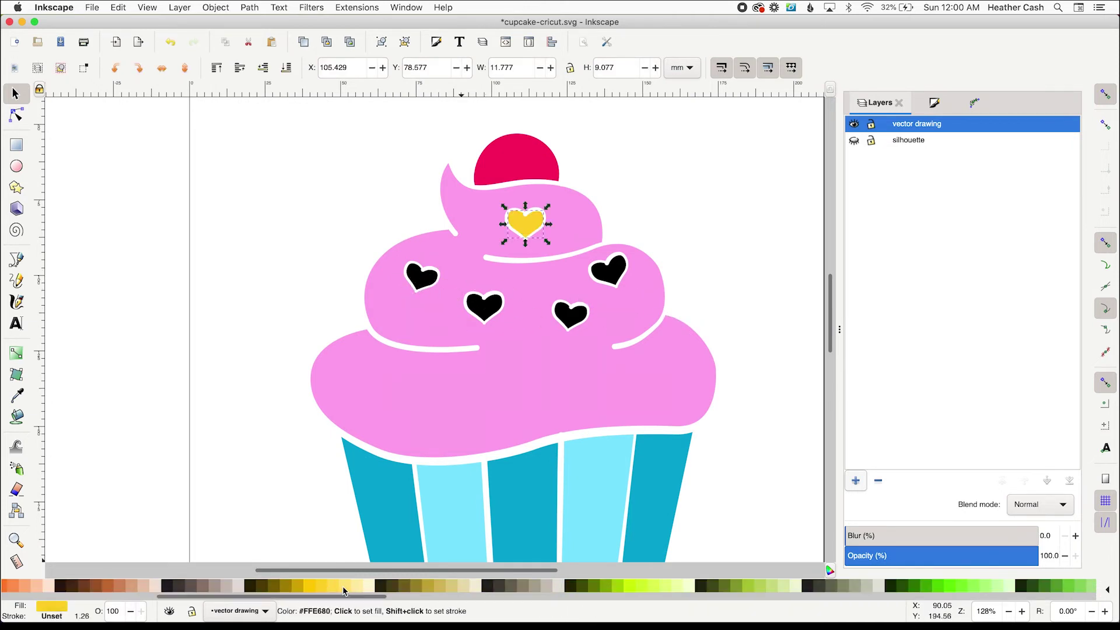
left_click(422, 278)
left_click(647, 585)
scroll(700, 586, "right", 10)
left_click(780, 586)
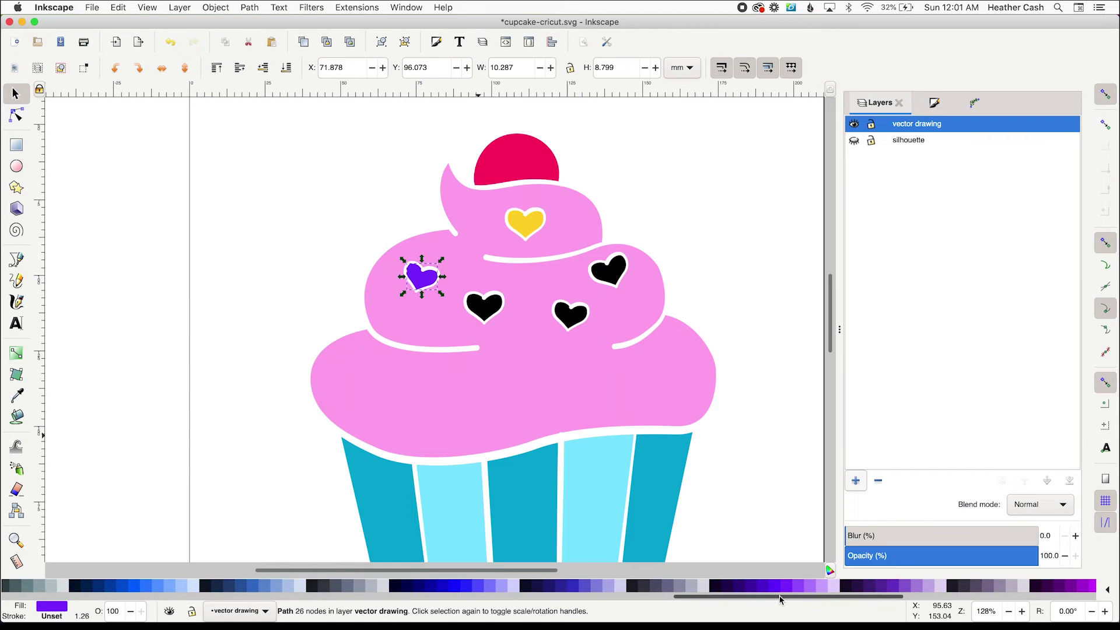
left_click(484, 306)
left_click(654, 586)
left_click(571, 315)
left_click(408, 586)
Fill the upper-right heart magenta and recolour the left heart orange.
left_click(609, 270)
left_click_drag(495, 597, 729, 597)
left_click(642, 586)
key("Escape")
left_click(421, 278)
scroll(526, 587, "left", 10)
left_click(659, 586)
left_click_drag(350, 596, 222, 597)
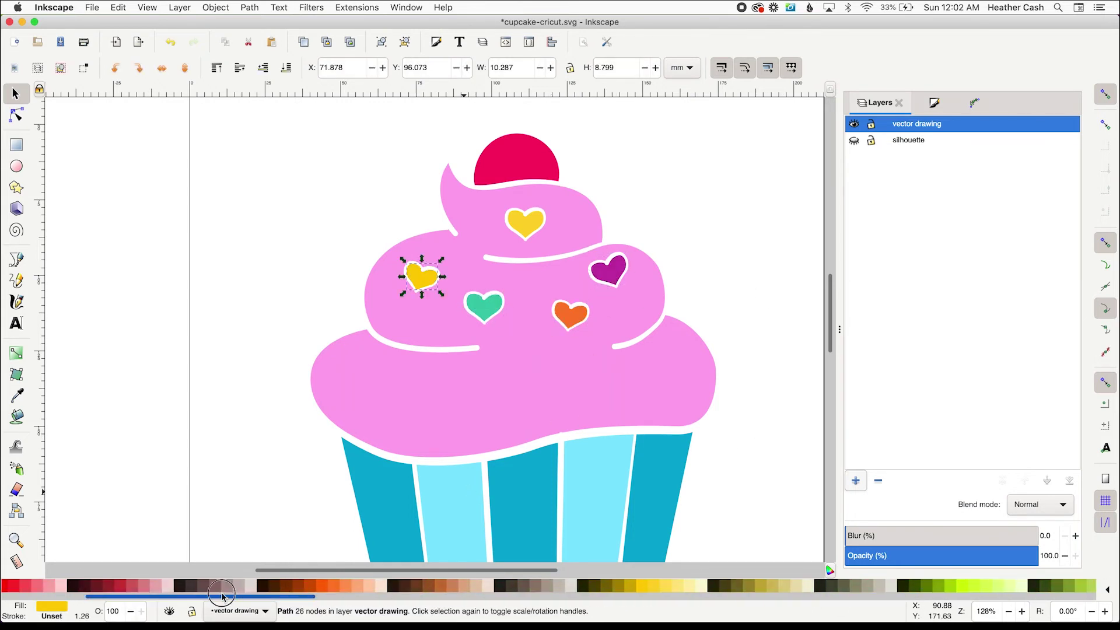
left_click(329, 586)
left_click(770, 500)
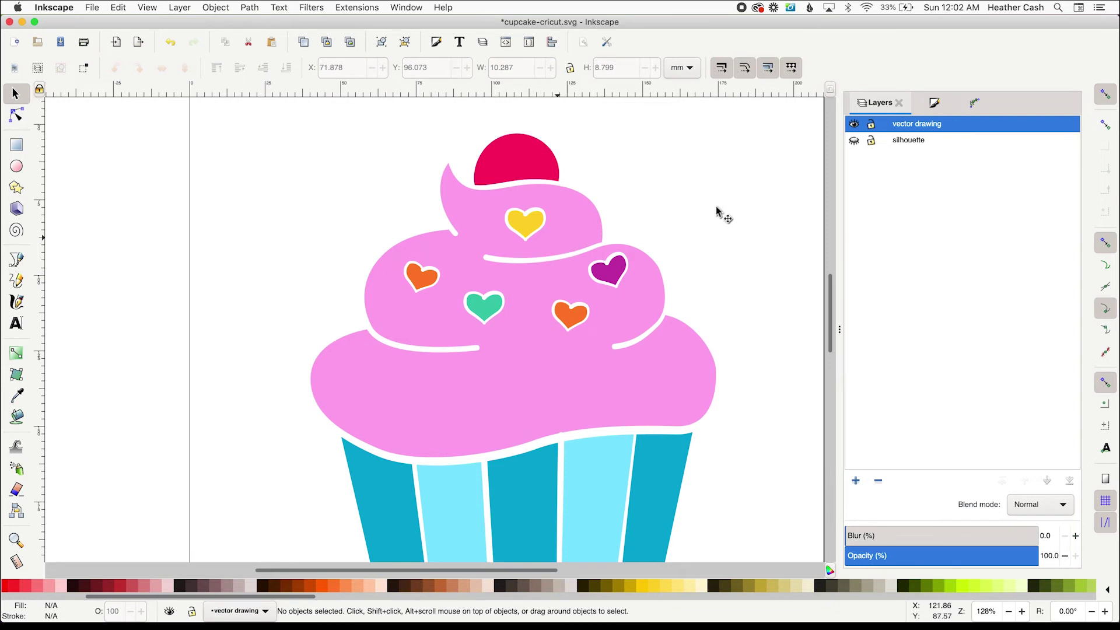
Unhide the black silhouette layer so it shows behind the coloured cupcake, viewing the whole drawing.
left_click(854, 141)
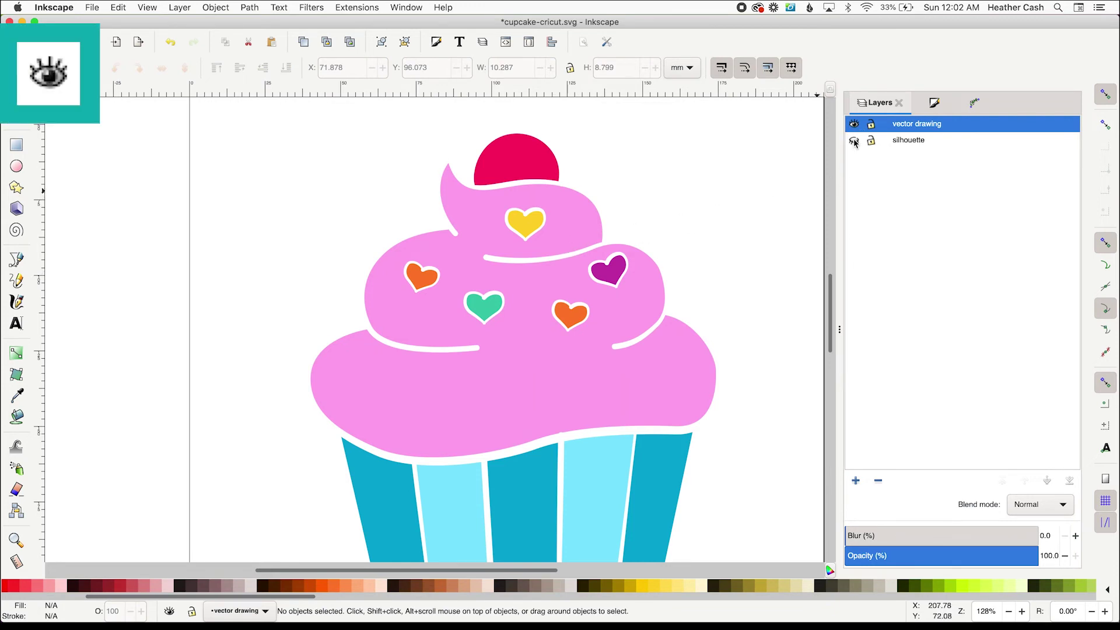
scroll(748, 402, "down", 3)
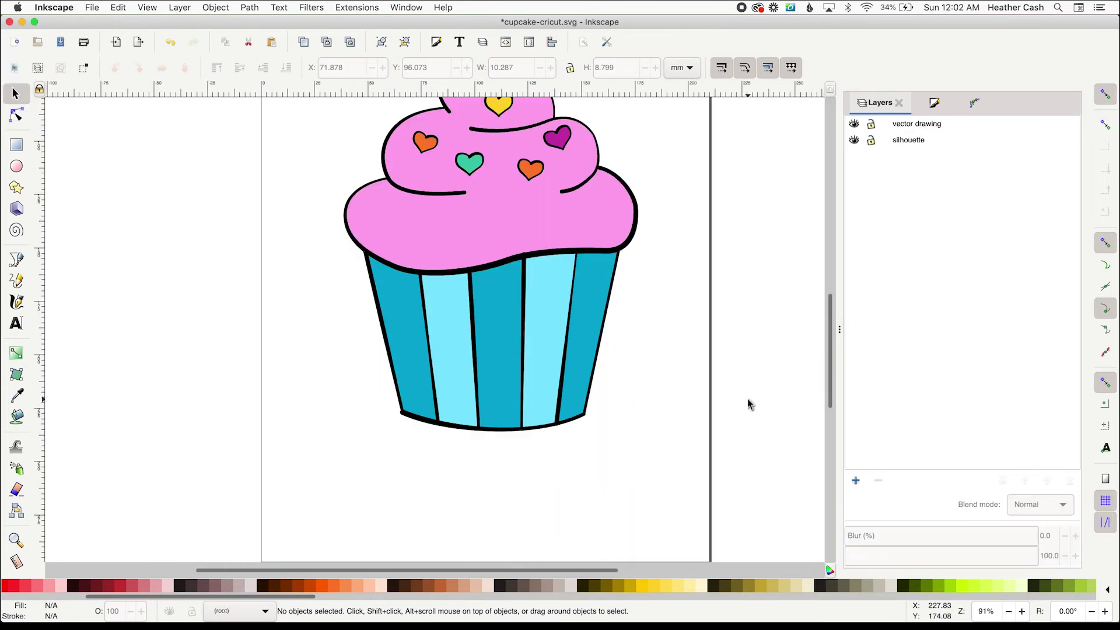
scroll(748, 404, "up", 3)
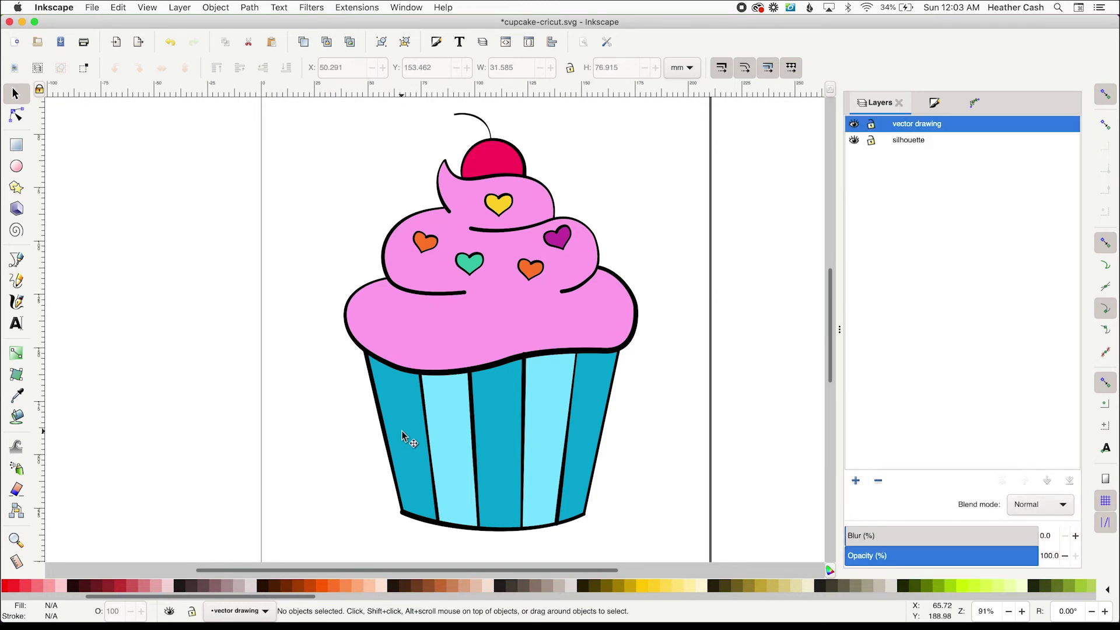
Union the three dark cyan wrapper stripes into a single path.
left_click(402, 434)
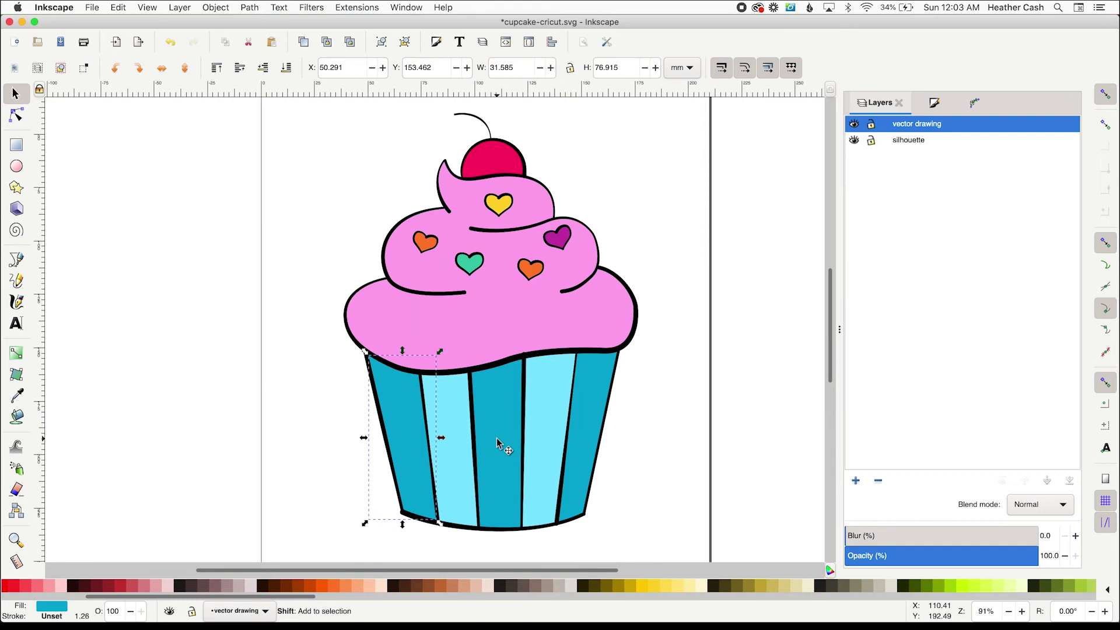
left_click(500, 443, "shift")
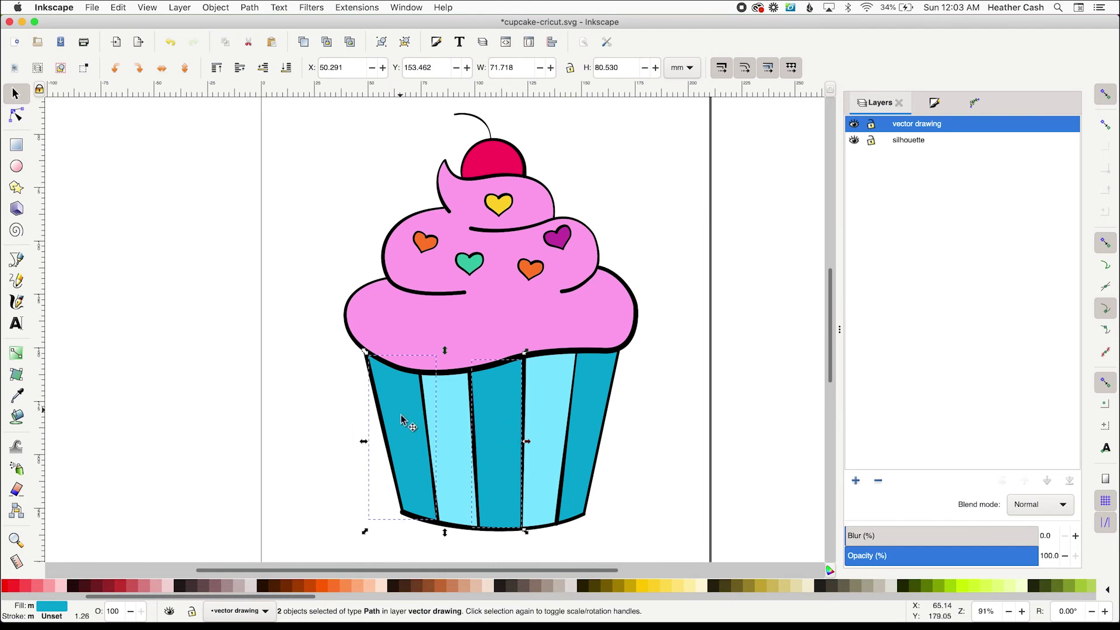
left_click(581, 422, "shift")
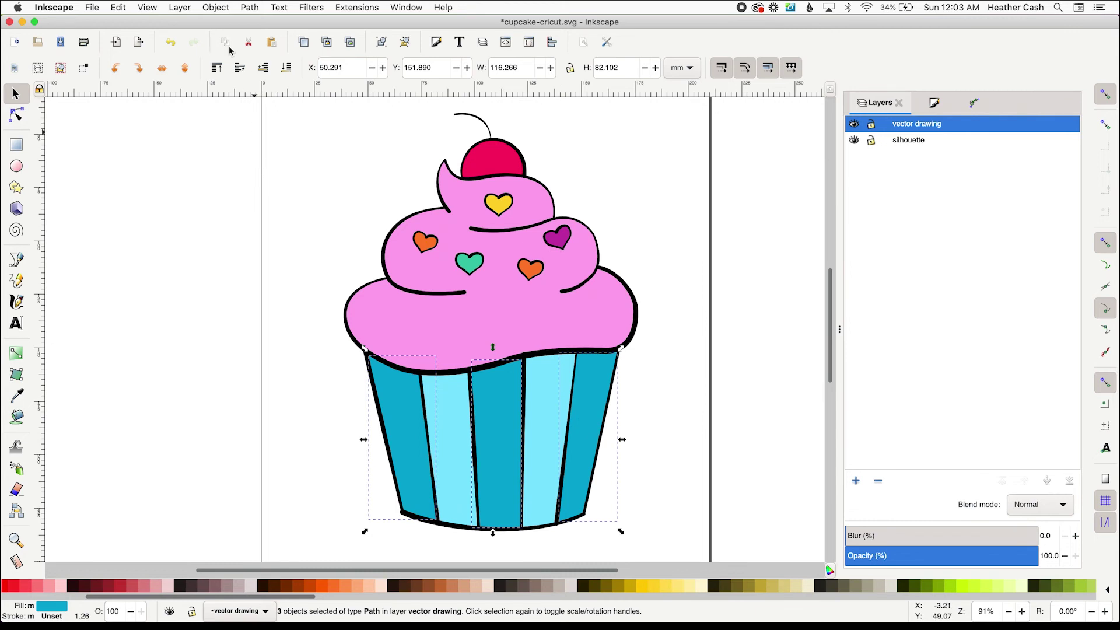
left_click(248, 8)
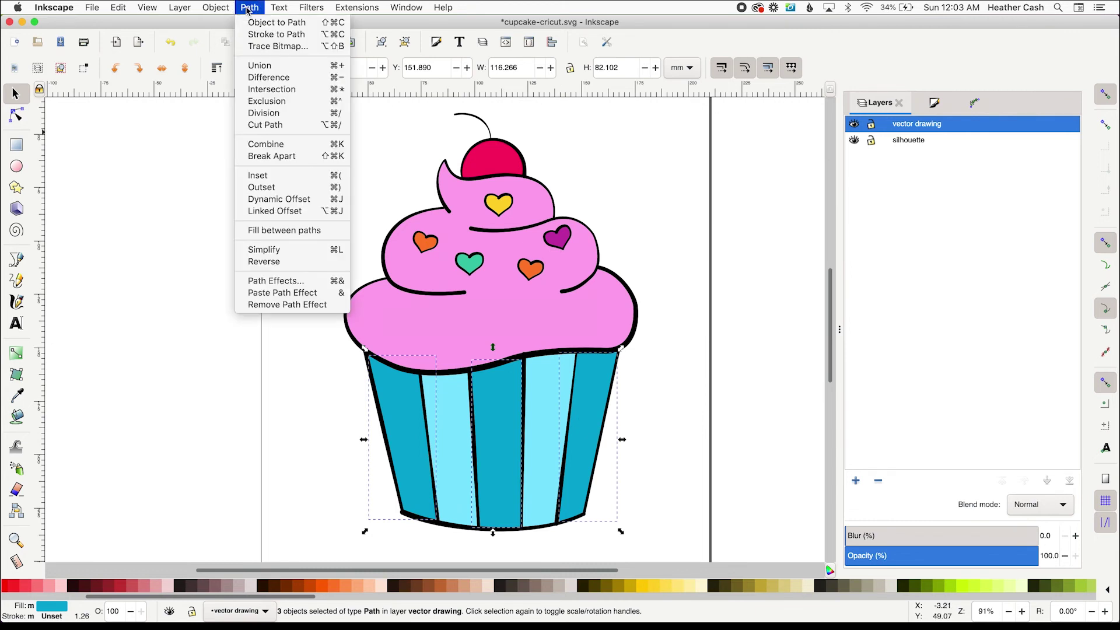
left_click(263, 94)
left_click_drag(503, 424, 265, 357)
key("ctrl+z")
Union the two light cyan wrapper stripes into a single path and deselect.
left_click(449, 441)
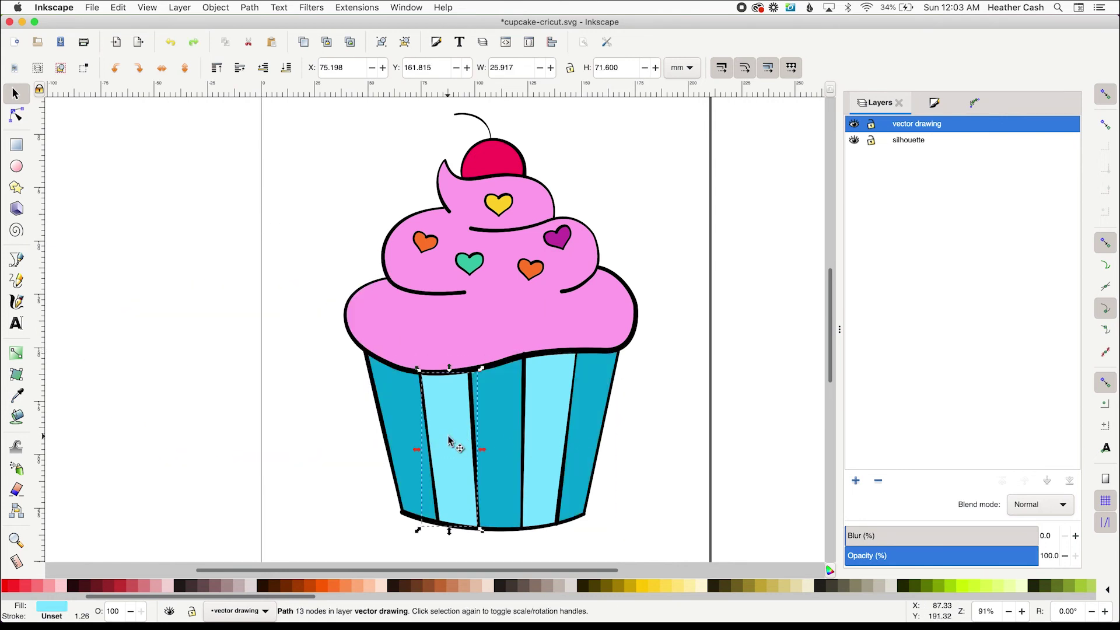
left_click(551, 426, "shift")
left_click(252, 8)
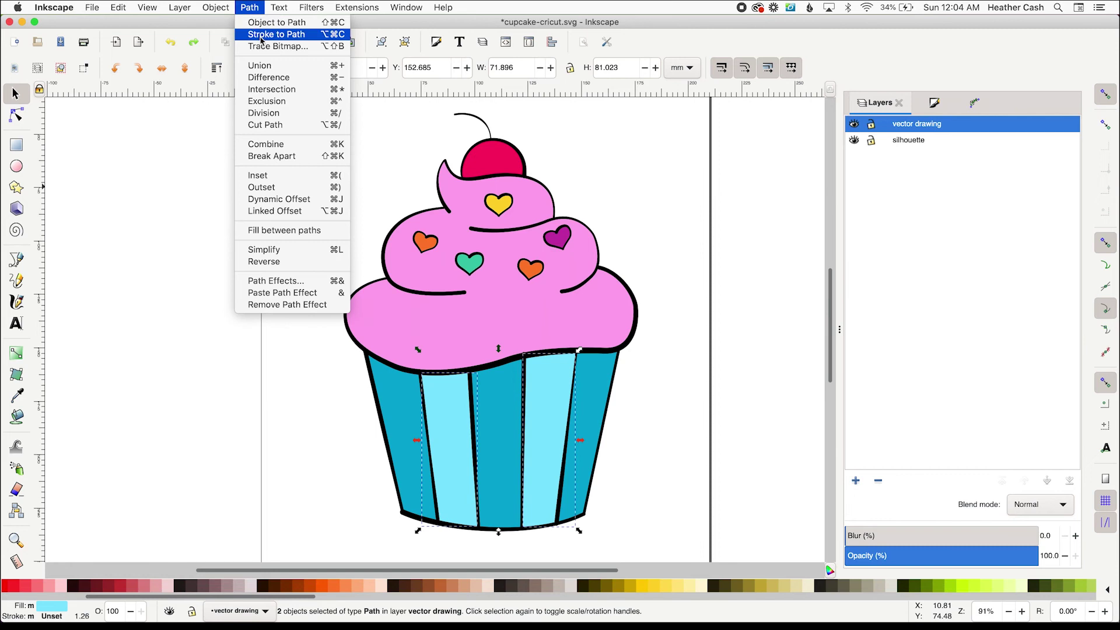
left_click(274, 67)
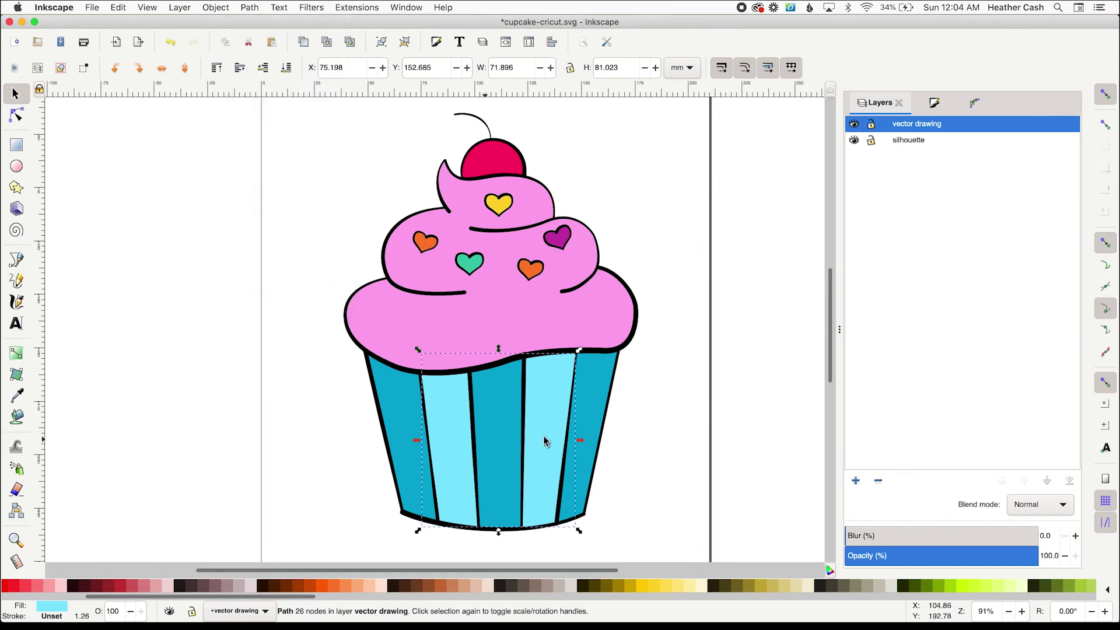
left_click(684, 368)
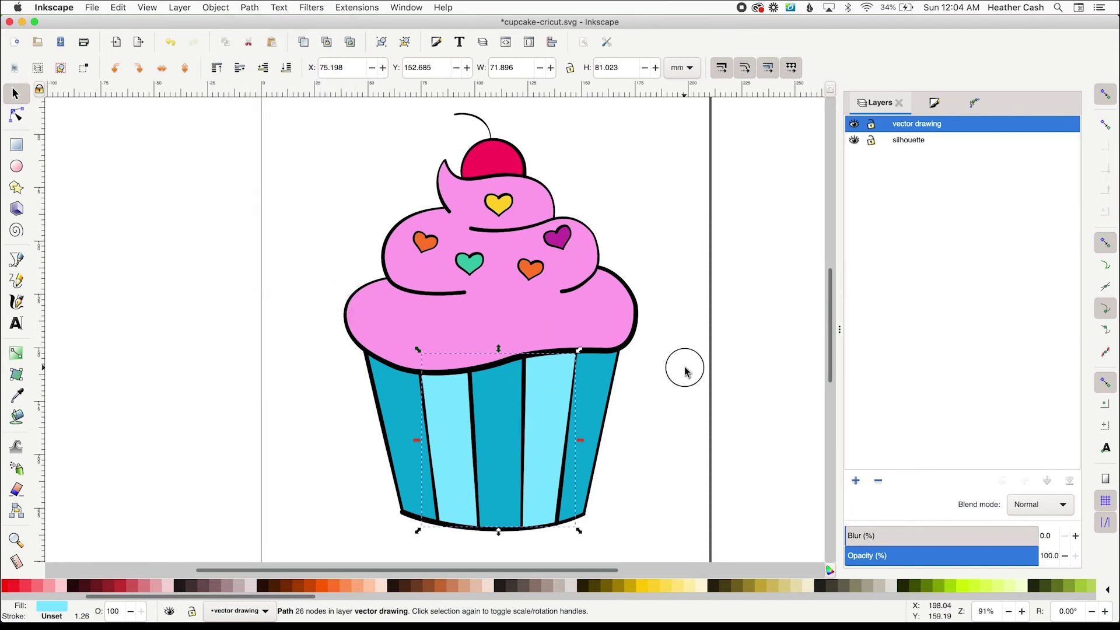
Save the drawing under the new name cupcake-cricut-color.svg.
left_click(93, 8)
left_click(108, 105)
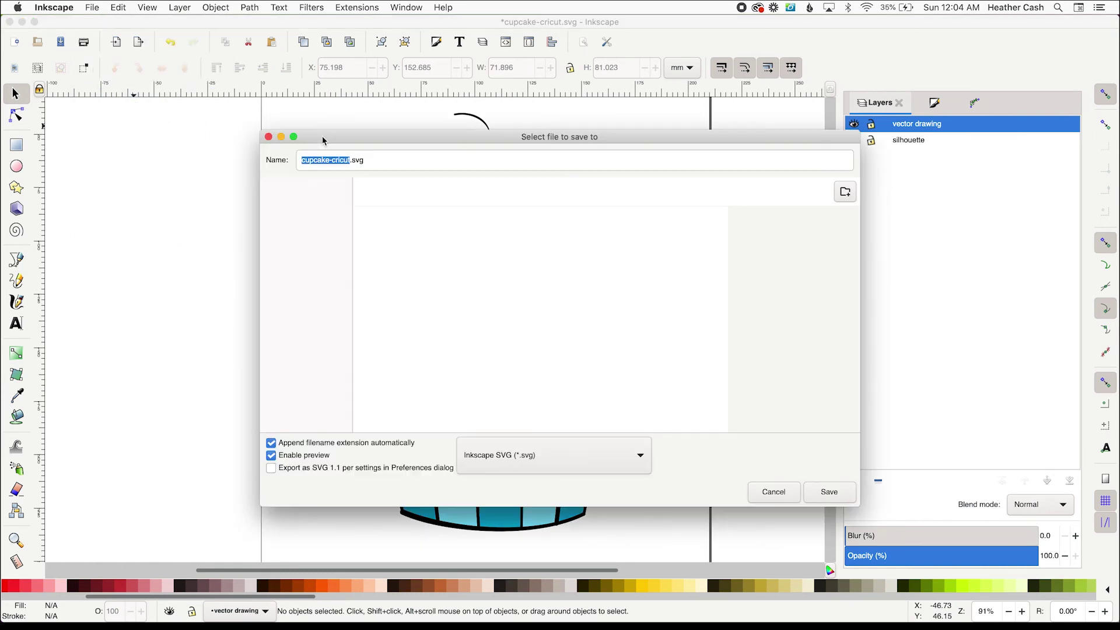
left_click(351, 159)
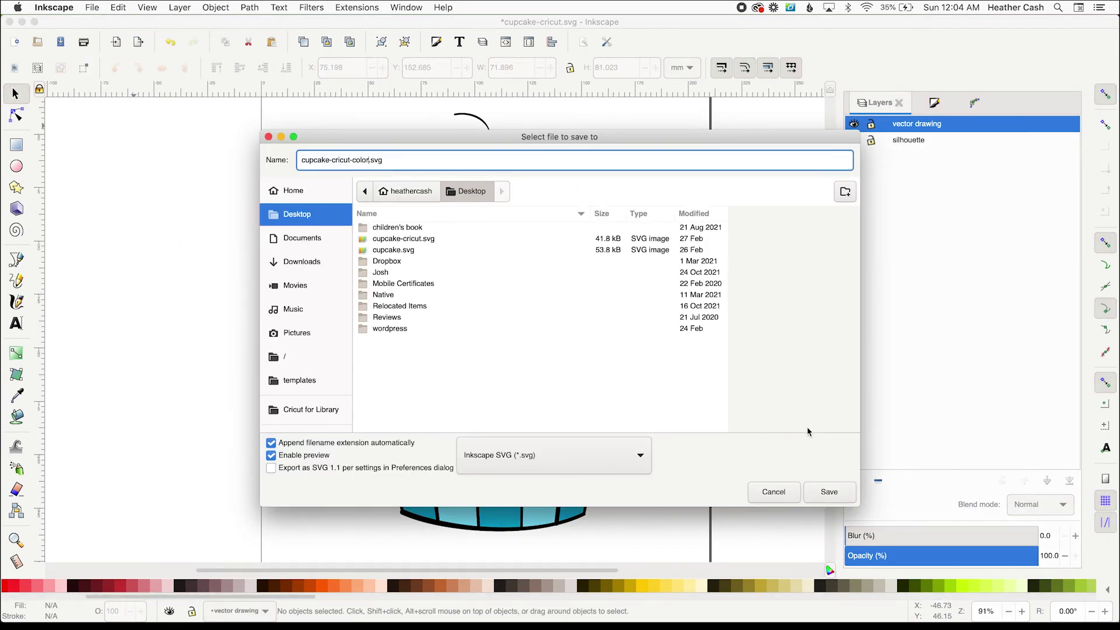
left_click(822, 492)
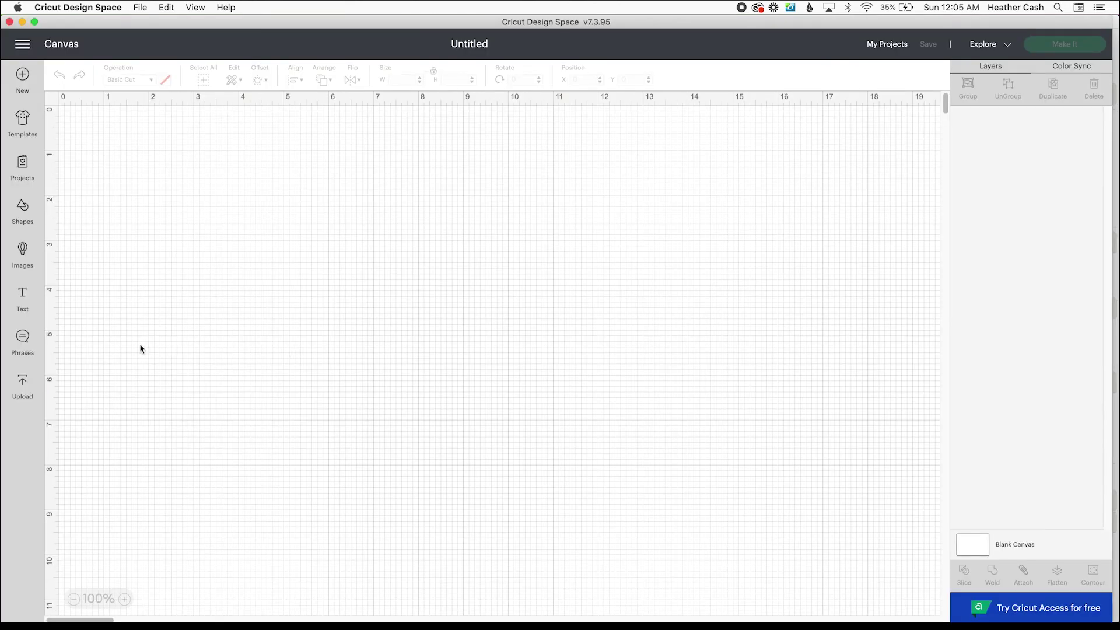
Upload the colour cupcake SVG into Design Space and add it to the canvas.
left_click(21, 383)
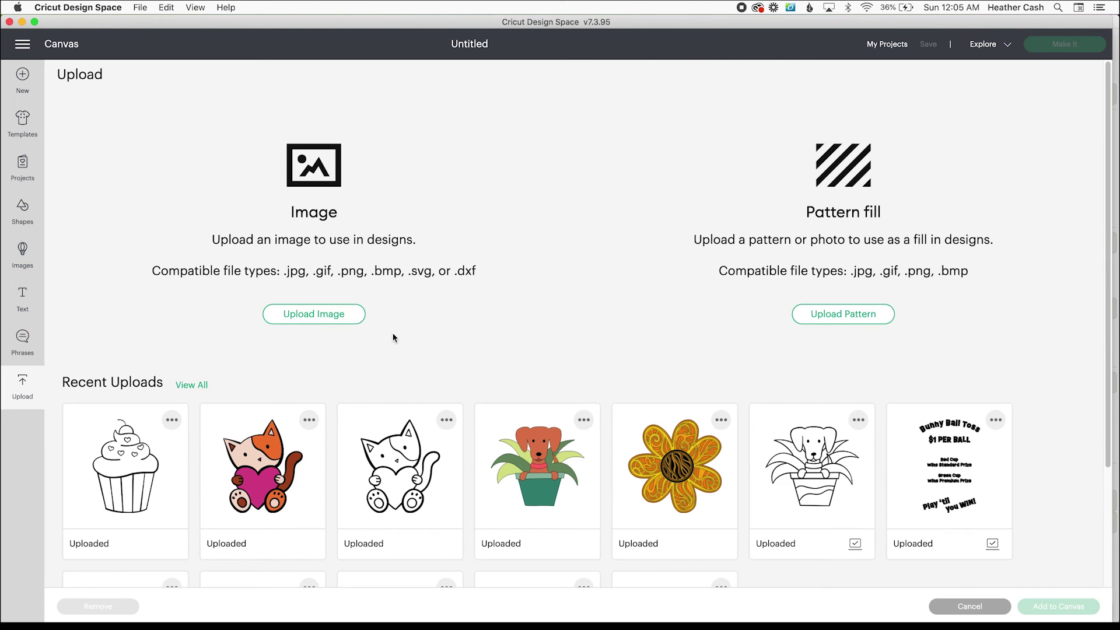
left_click(345, 313)
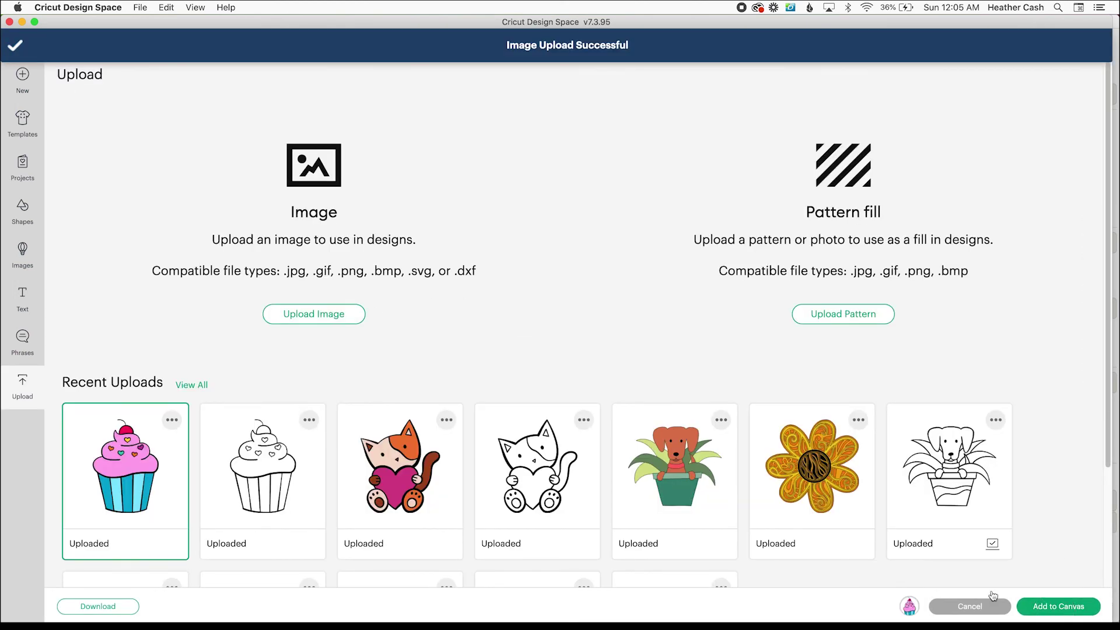
left_click(1059, 606)
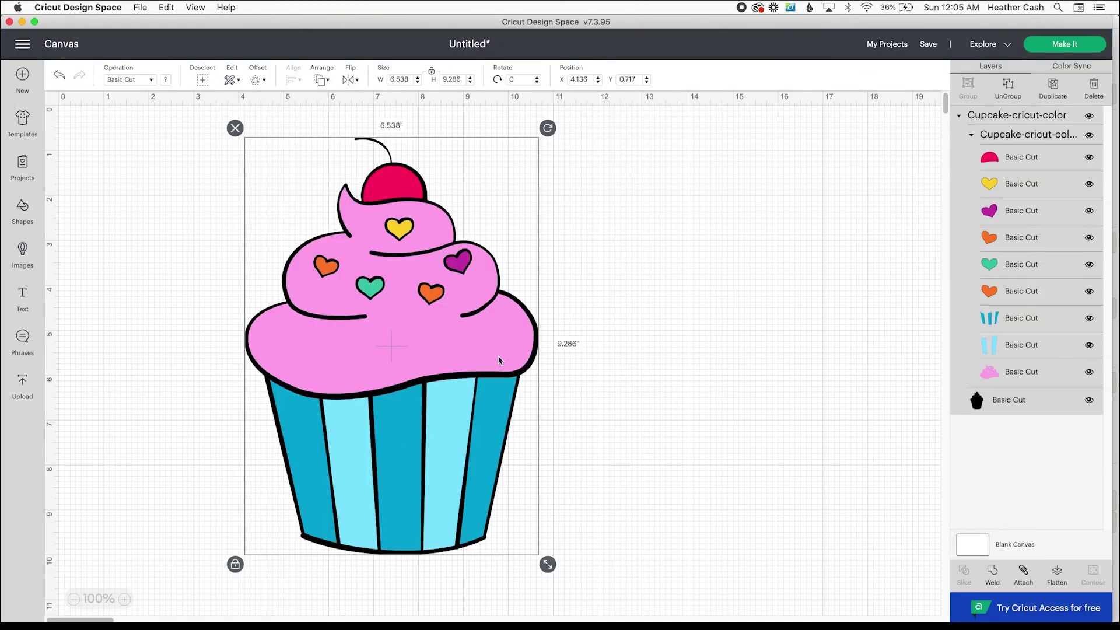
Check each layer in turn: black base, stripes, orange, purple and yellow hearts, red cherry.
left_click(1045, 407)
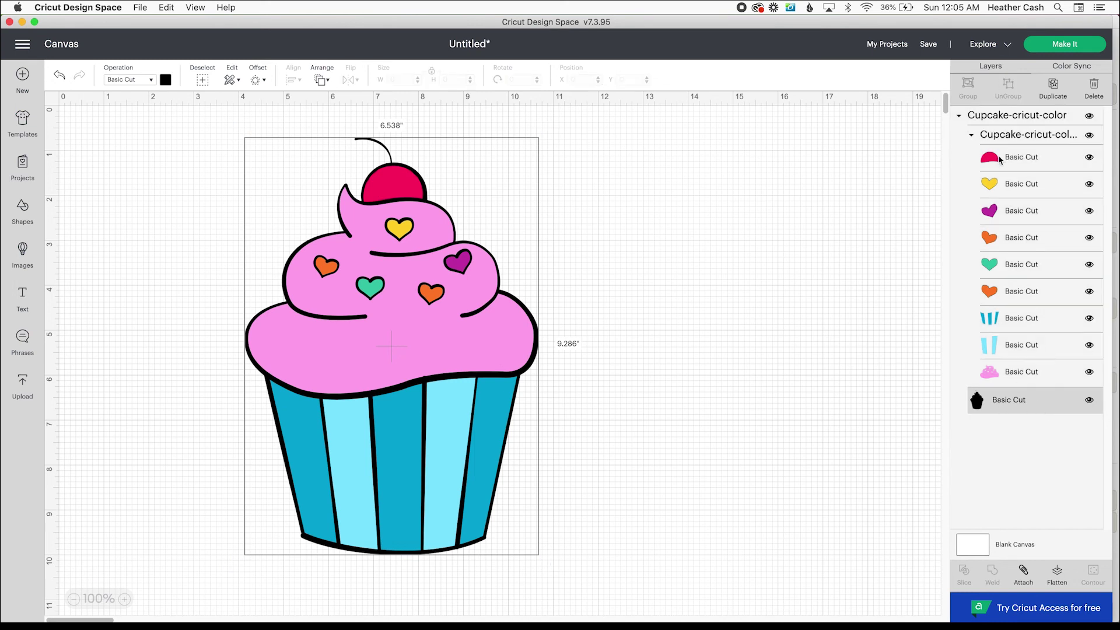
left_click(1035, 343)
left_click(1036, 323)
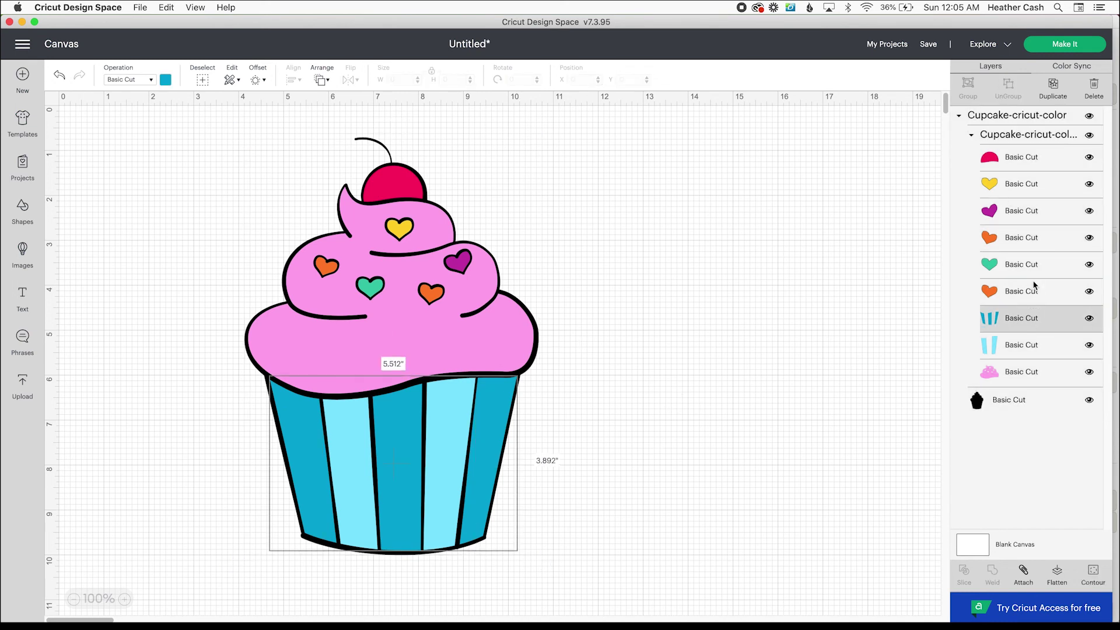
left_click(1028, 292)
left_click(1026, 239)
left_click(1026, 211)
left_click(1024, 184)
left_click(1024, 155)
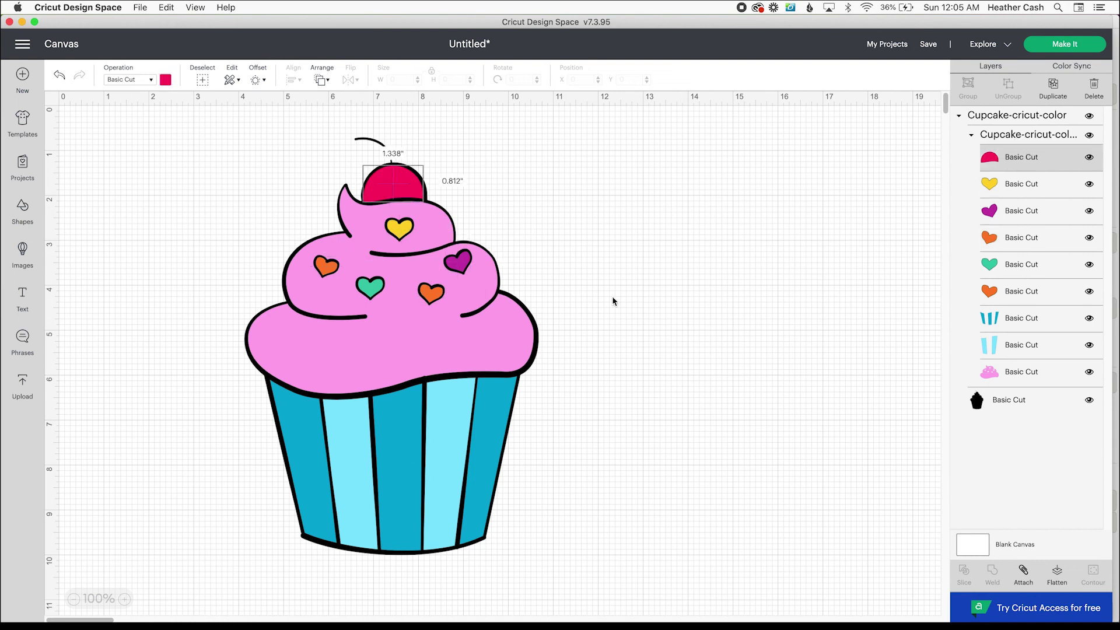
left_click(612, 296)
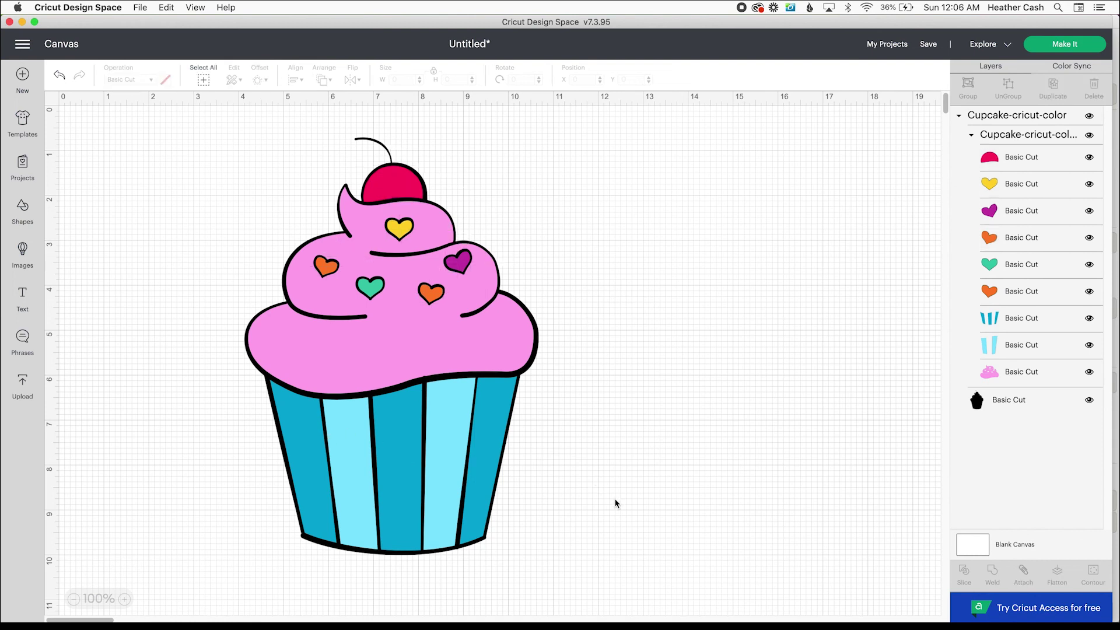